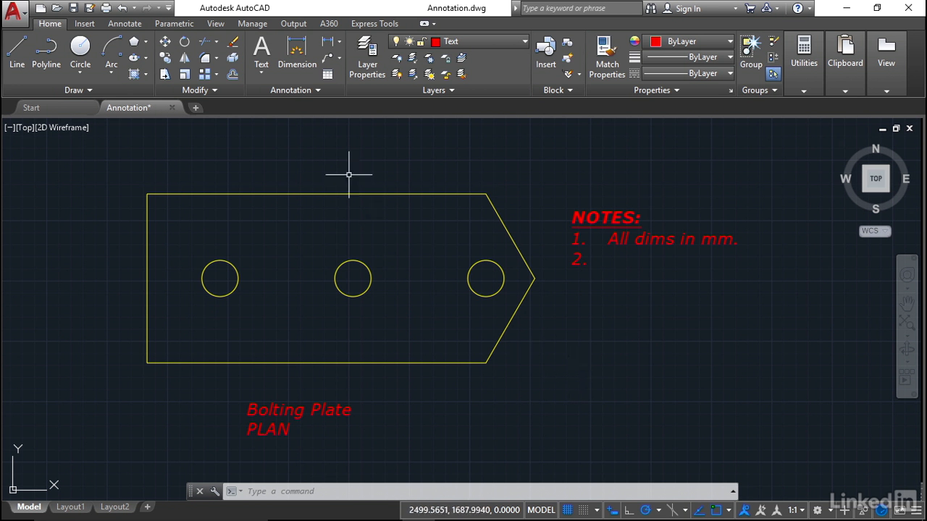
click(319, 91)
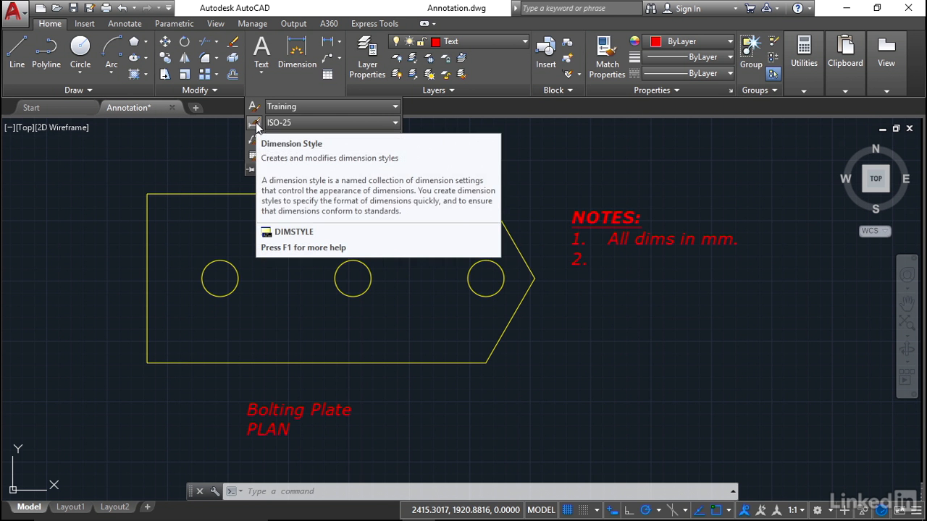
click(130, 25)
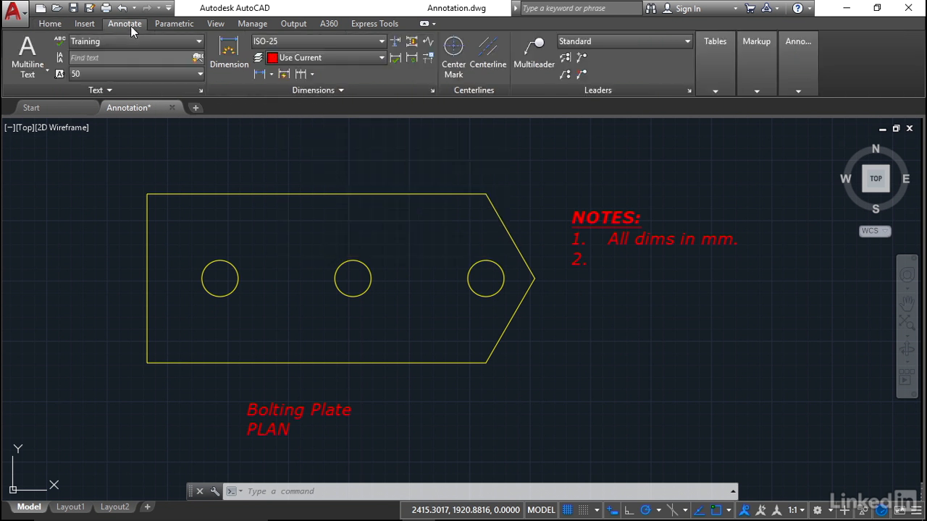
click(432, 93)
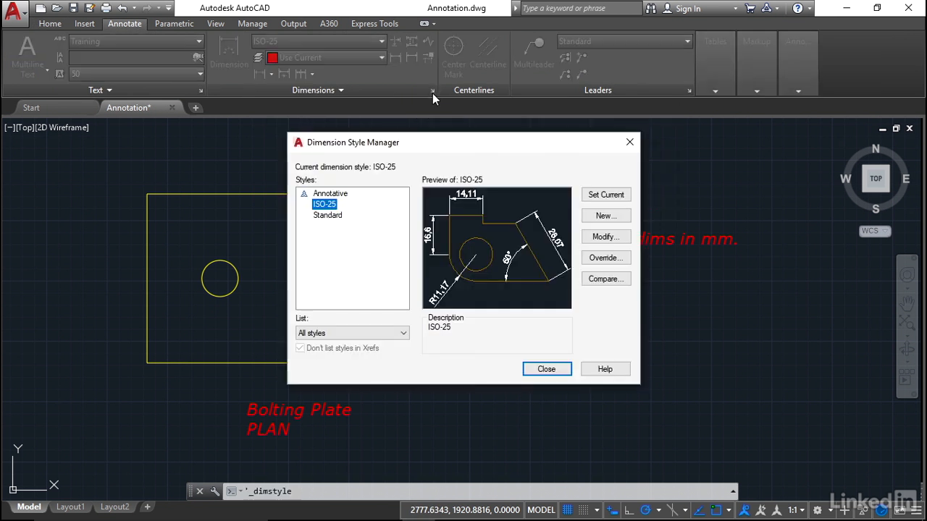
mouse_move(376, 241)
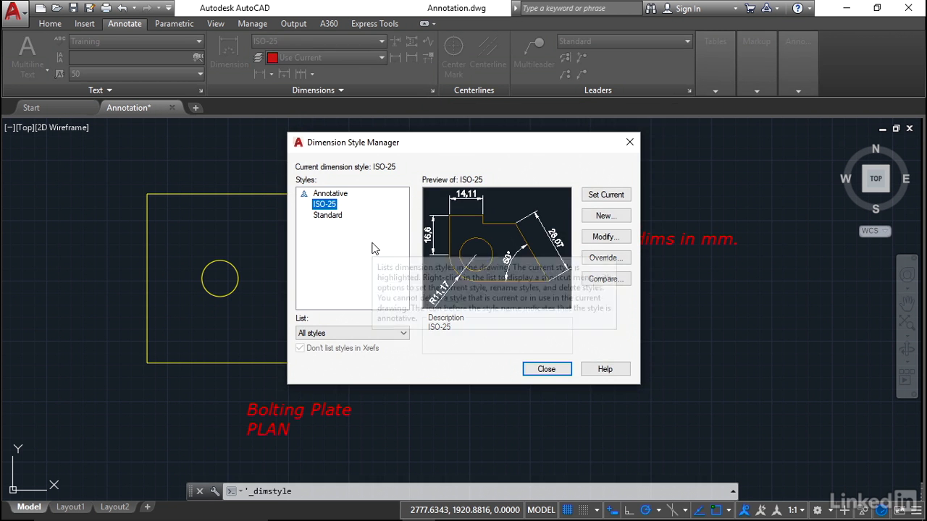
click(547, 369)
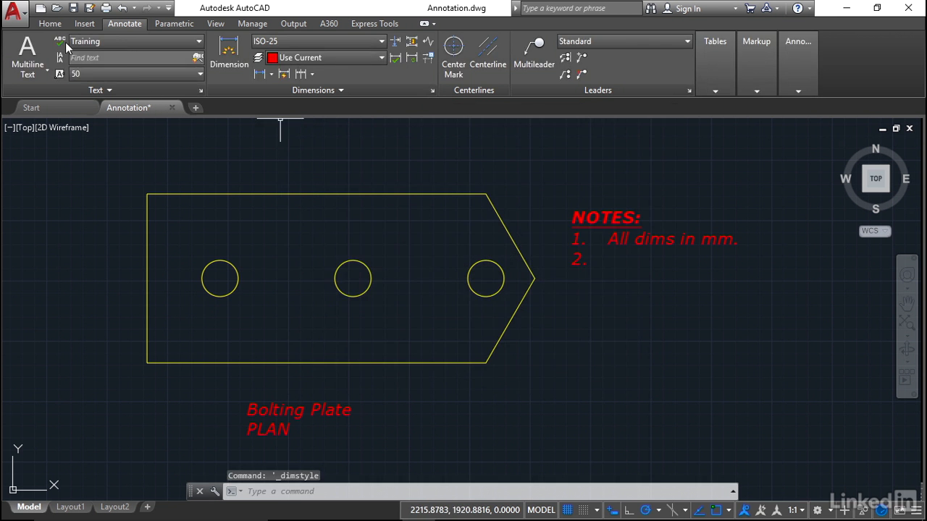
Open the Dimension Style Manager and set ISO-25 as the current dimension style.
click(50, 23)
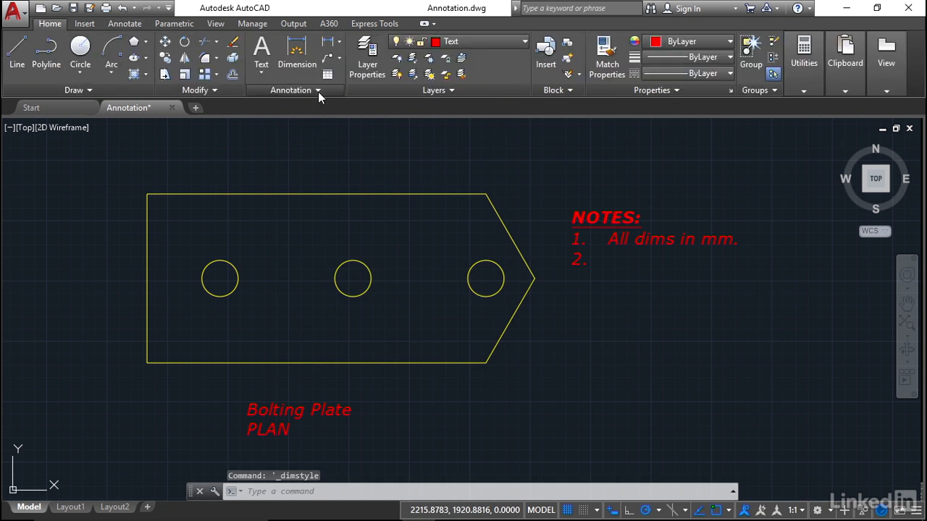
click(318, 90)
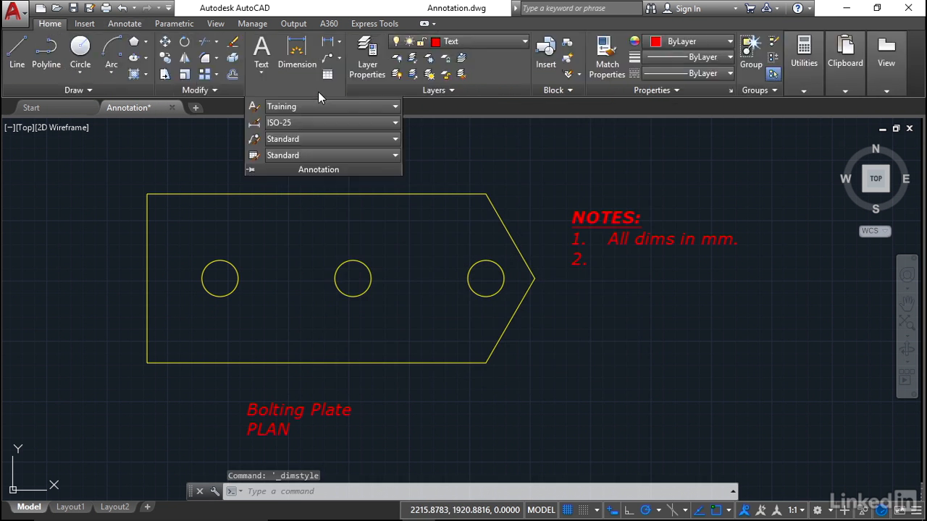
click(255, 125)
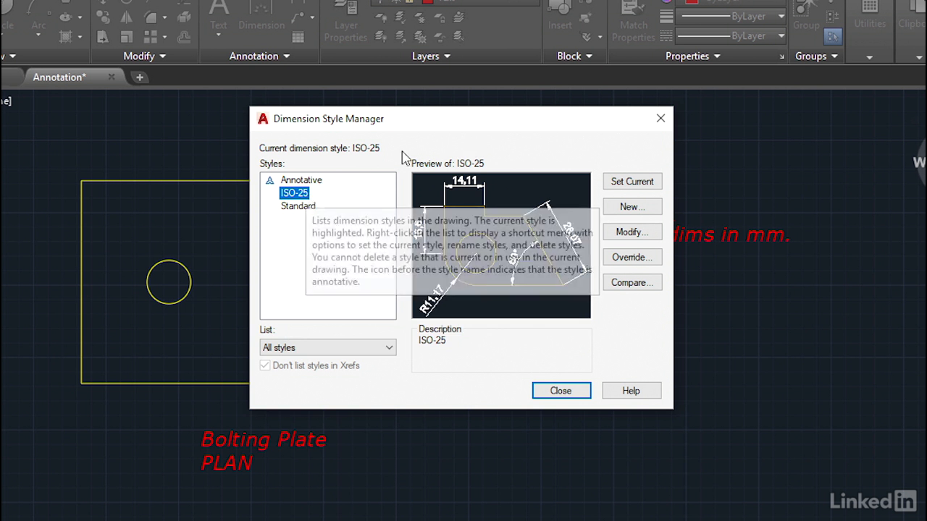
click(627, 181)
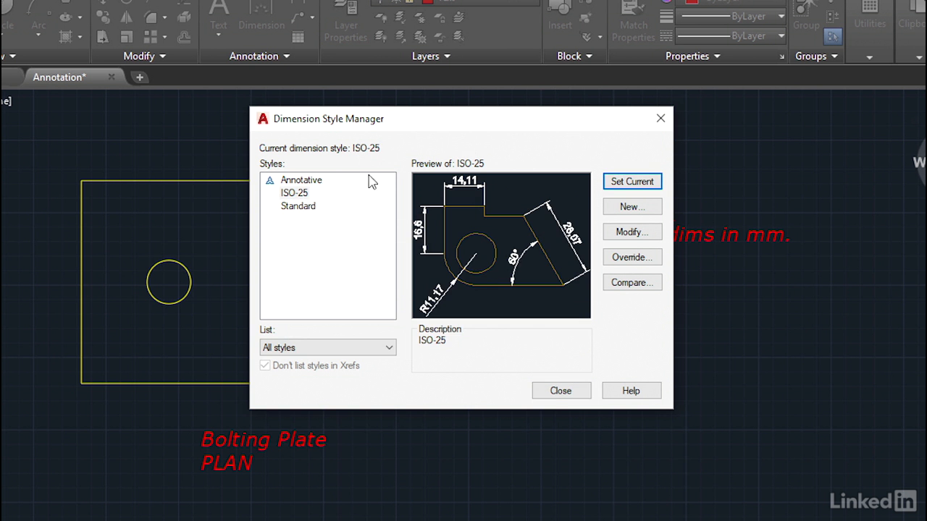
Create a new dimension style named Training that starts with ISO-25 and is used for all dimensions.
click(631, 210)
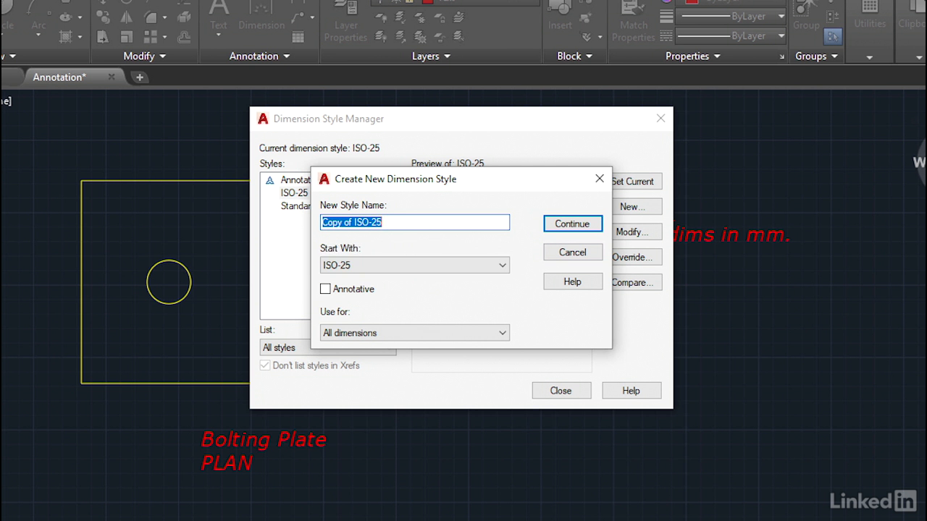
text(Training)
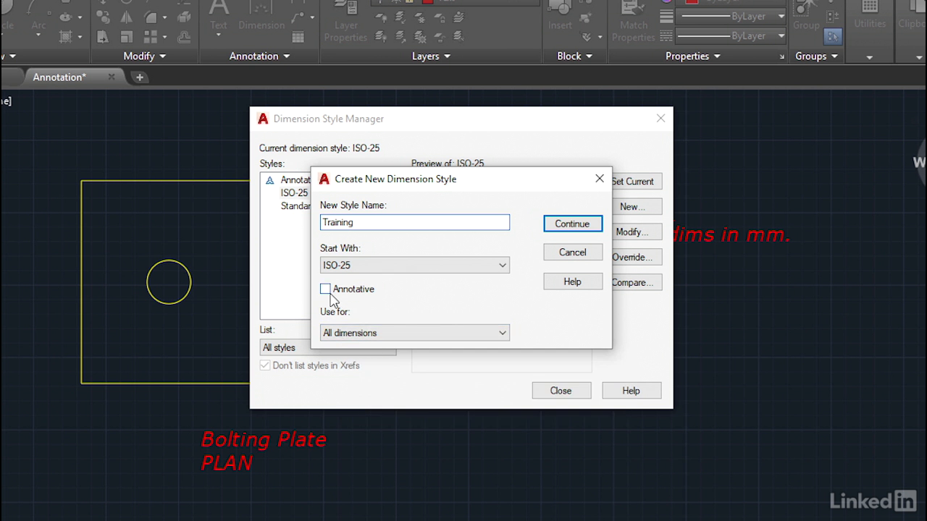
click(504, 332)
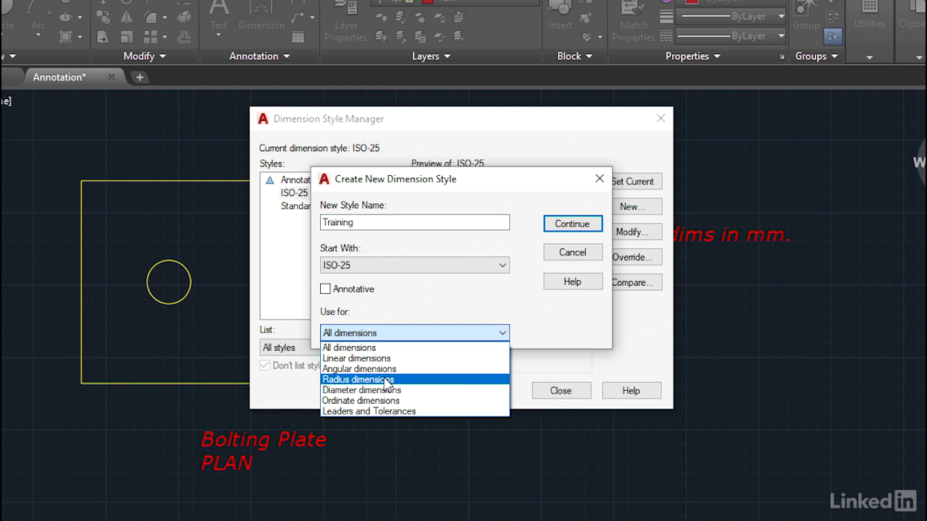
click(399, 349)
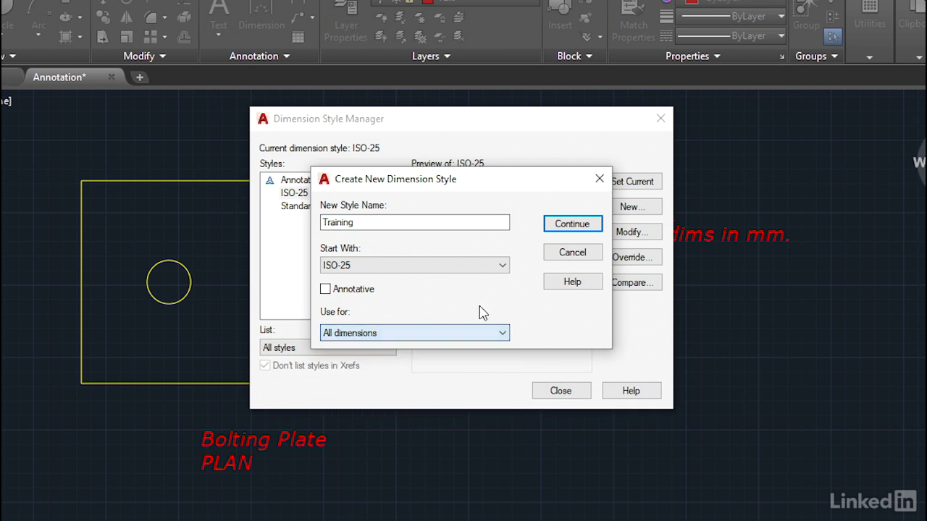
click(558, 225)
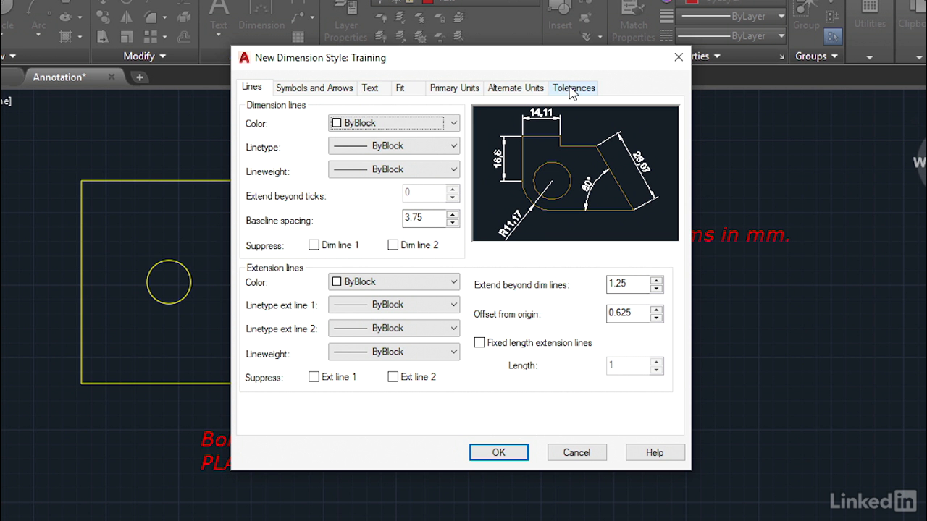
Set the dimension lines' color, linetype and lineweight to ByLayer and the baseline spacing to 10.
click(252, 88)
click(453, 123)
click(370, 138)
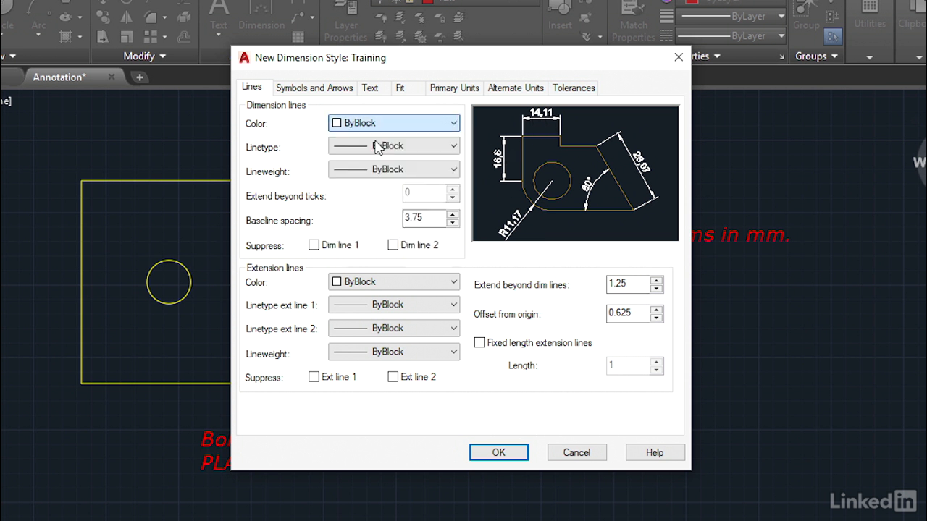
click(378, 146)
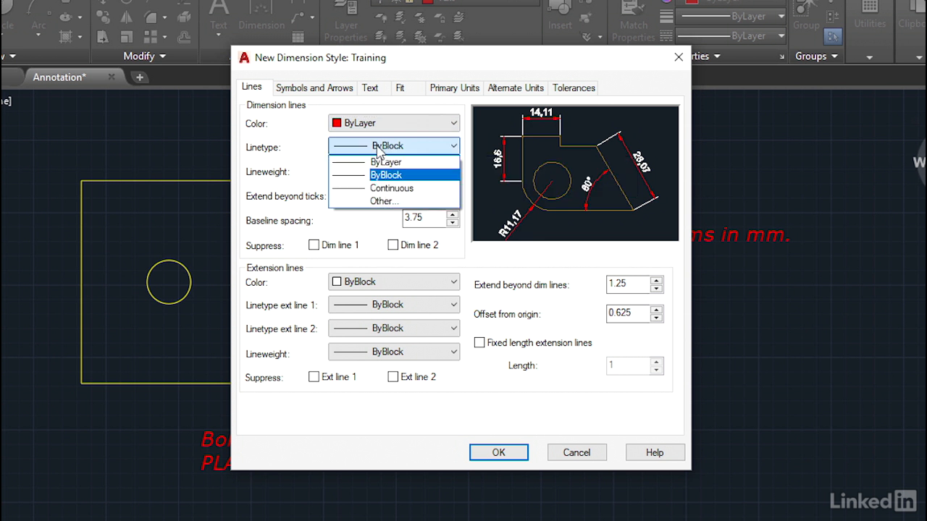
click(381, 164)
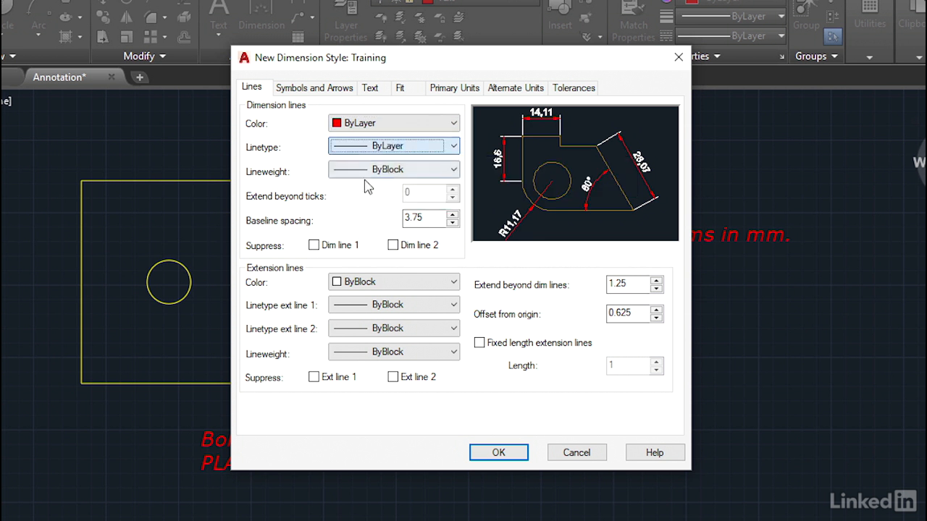
click(387, 171)
click(397, 188)
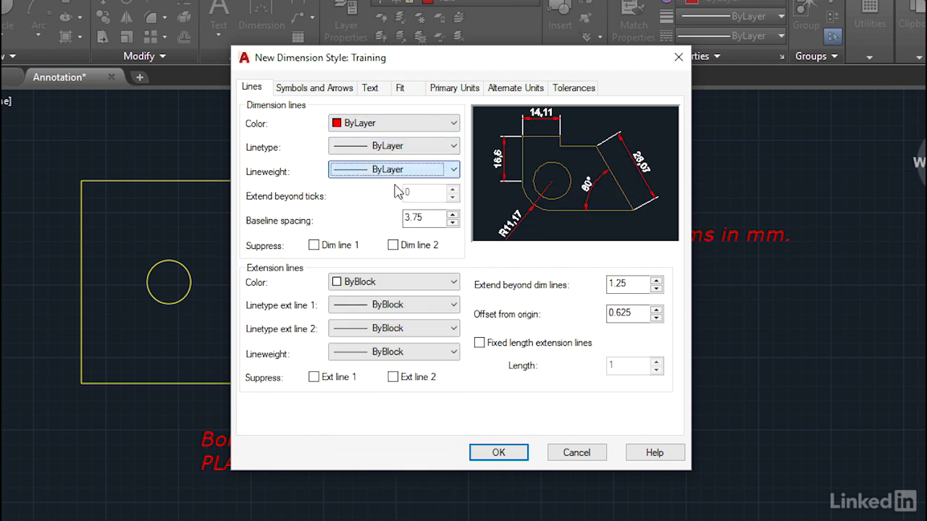
double_click(431, 219)
text(10)
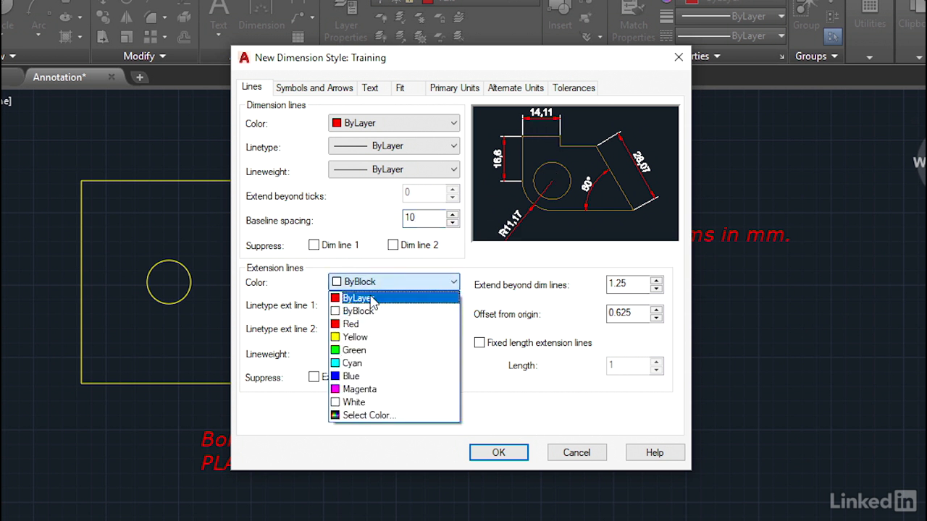
Set the extension lines' color, both extension linetypes and the lineweight to ByLayer.
click(362, 294)
click(394, 305)
click(406, 320)
click(402, 328)
click(405, 344)
click(407, 354)
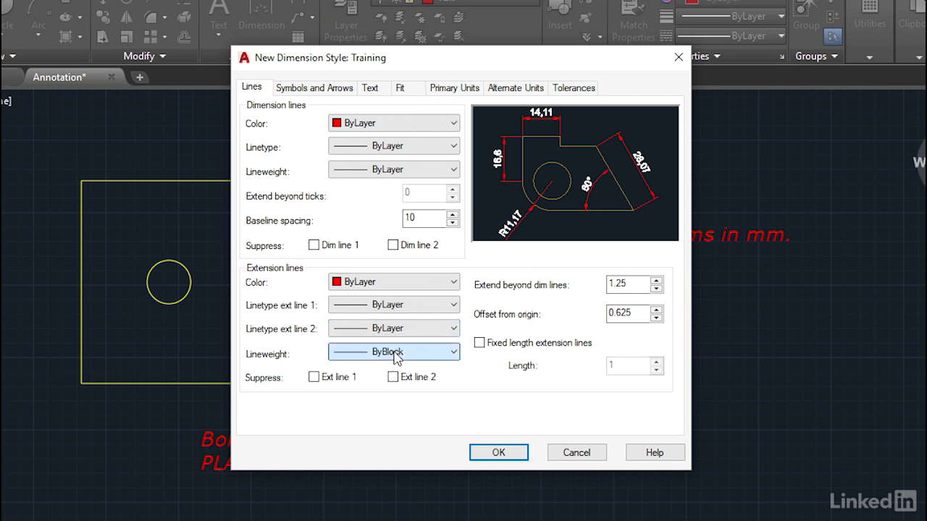
click(395, 2)
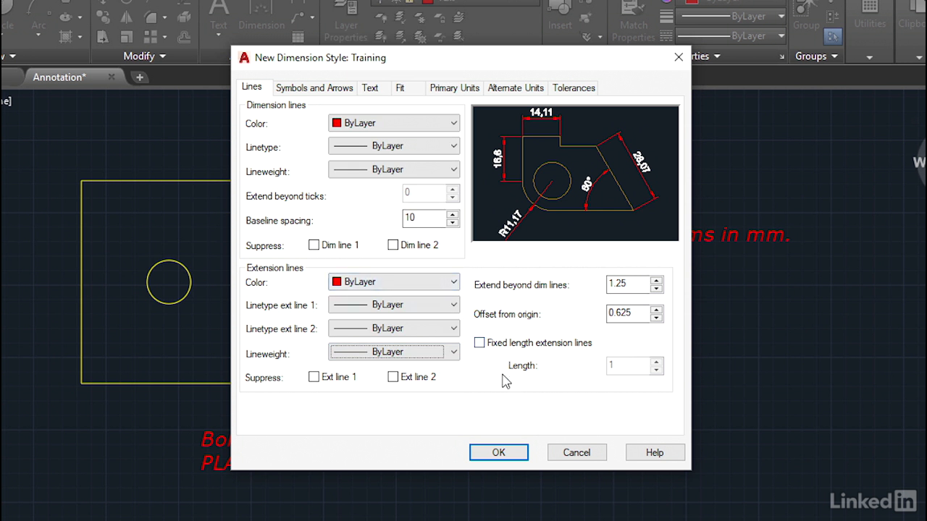
Extend the extension lines 2.5 beyond the dimension lines and offset them 4 from the origin.
double_click(632, 284)
text(2)
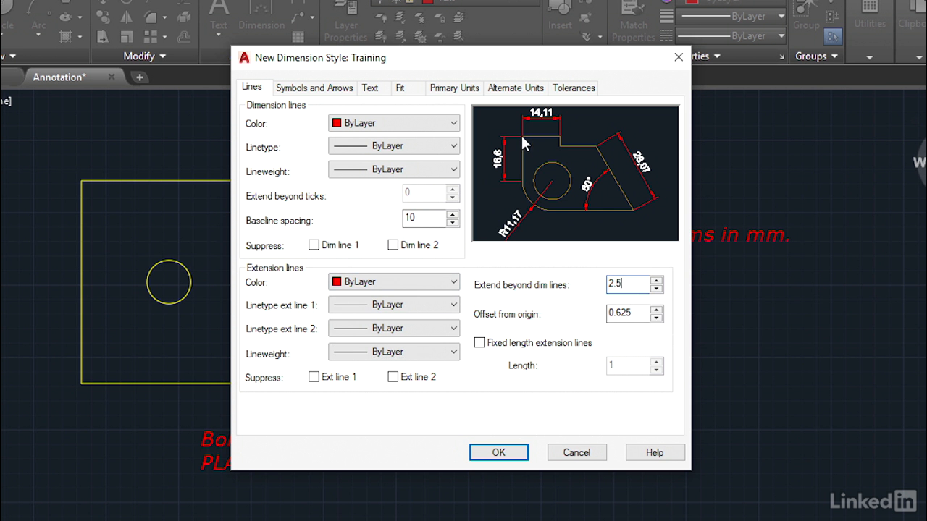
double_click(634, 313)
text(4)
key(Tab)
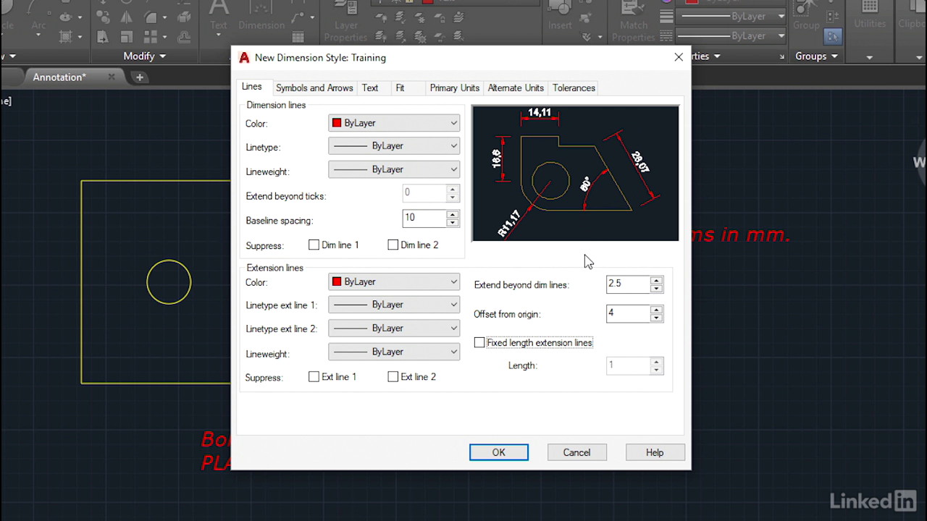
Try the Architectural tick for the dimension arrowheads and return both arrowheads to Closed filled.
click(315, 90)
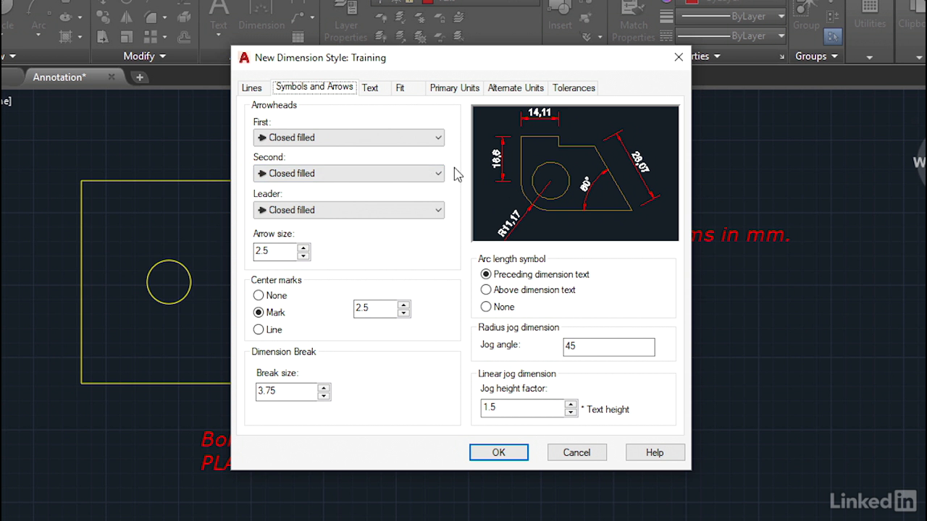
click(439, 138)
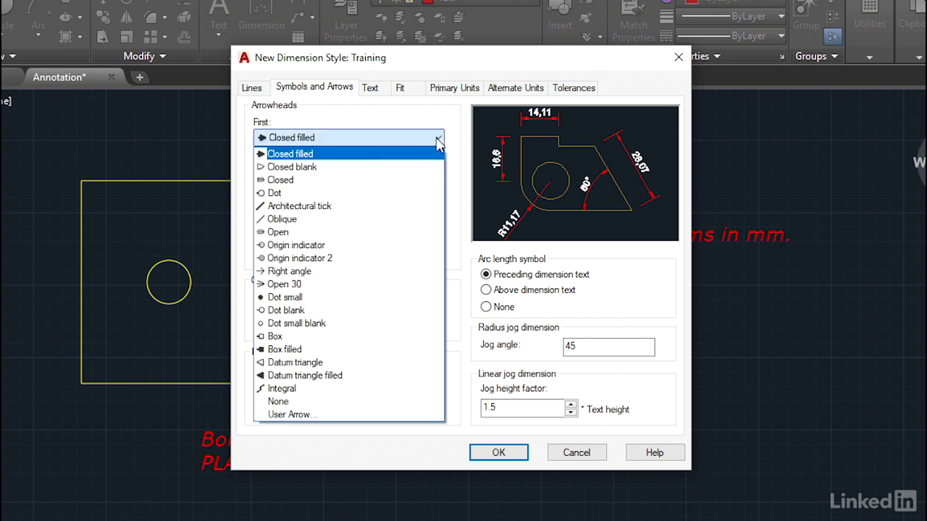
click(330, 208)
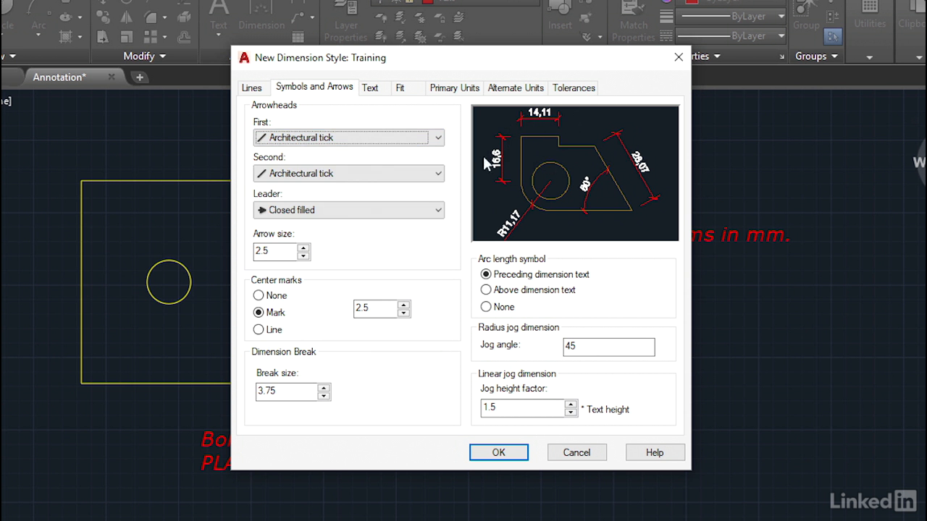
click(440, 138)
click(328, 155)
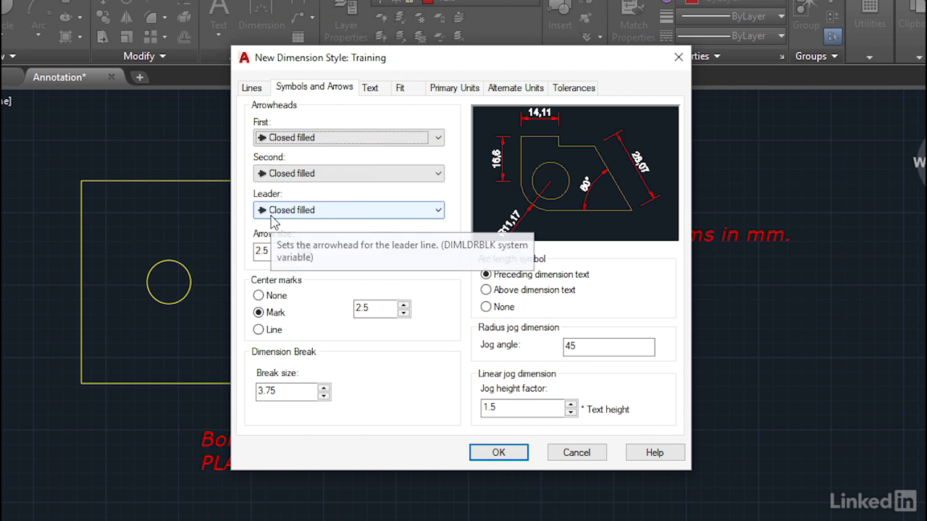
Set the leader arrowhead to Dot and the arrow size to 3.5.
click(438, 211)
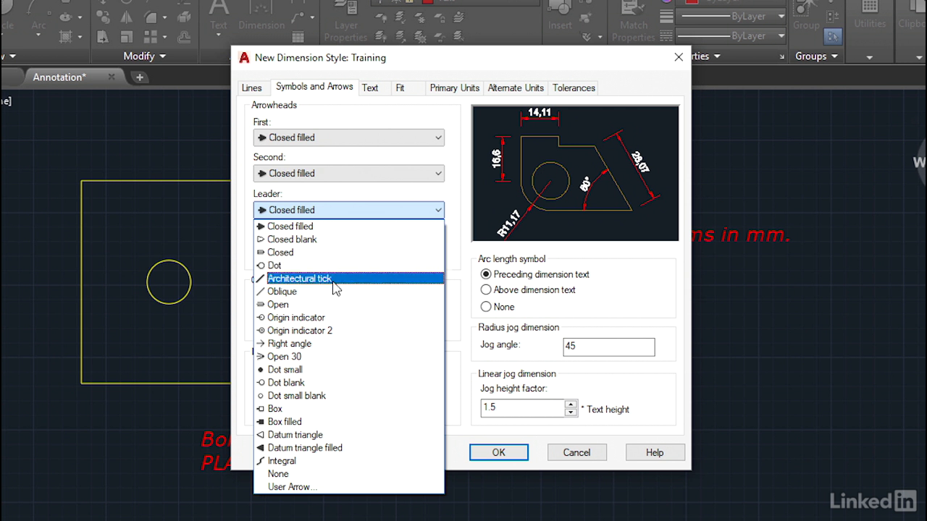
click(283, 265)
double_click(276, 252)
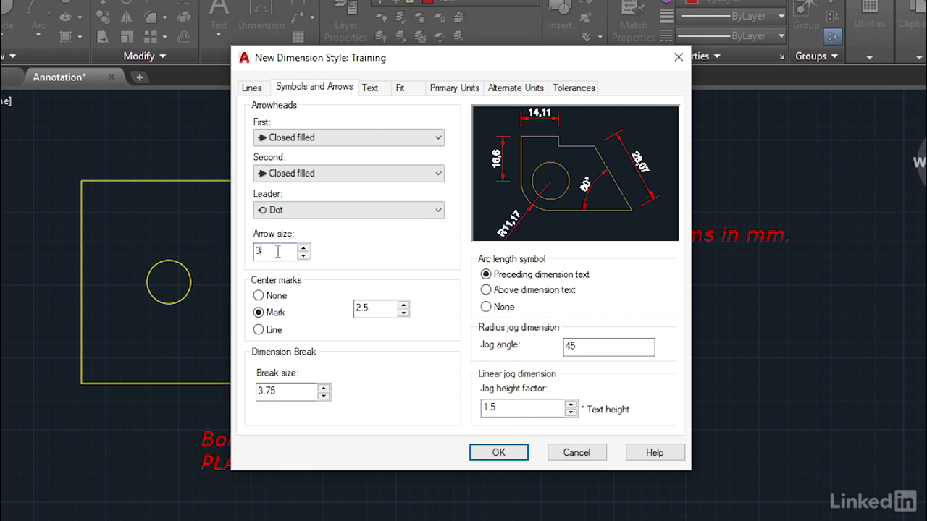
text(3.5)
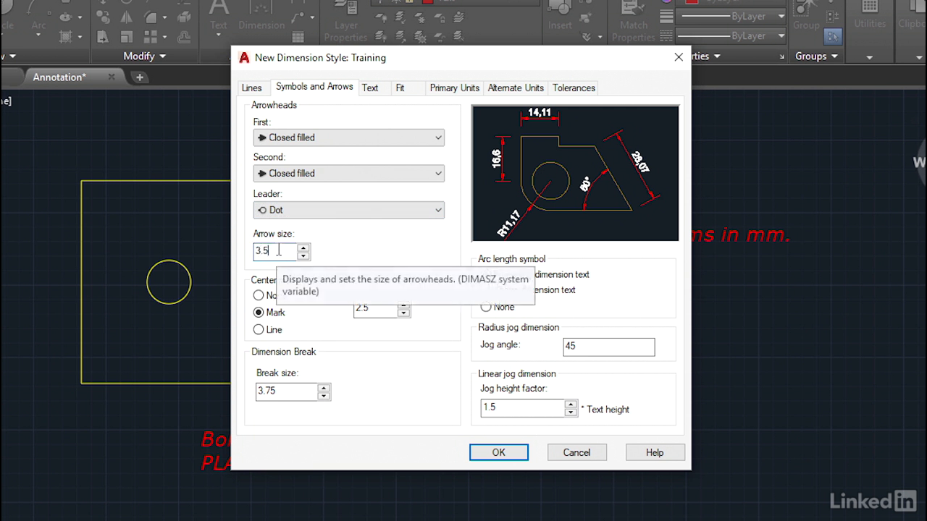
Try the Mark and Line center mark options and set the center marks to None.
click(258, 295)
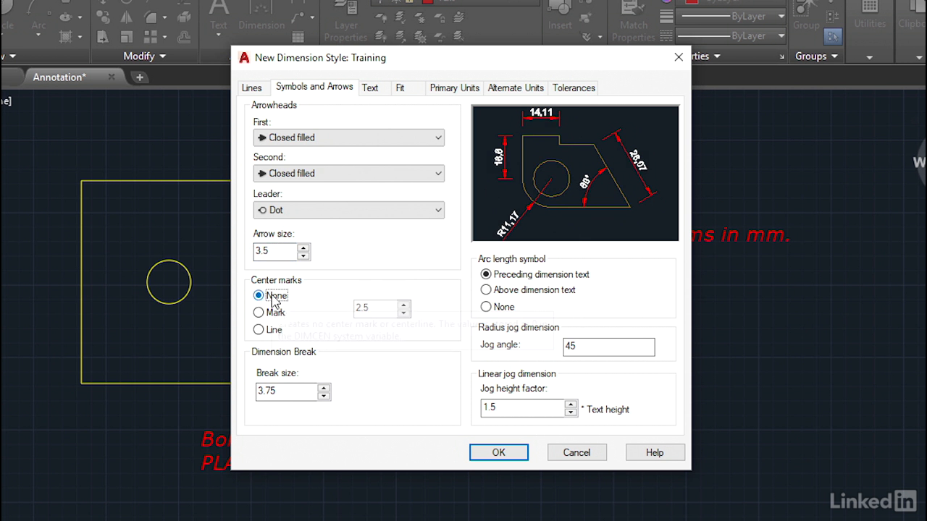
click(261, 314)
key(Tab)
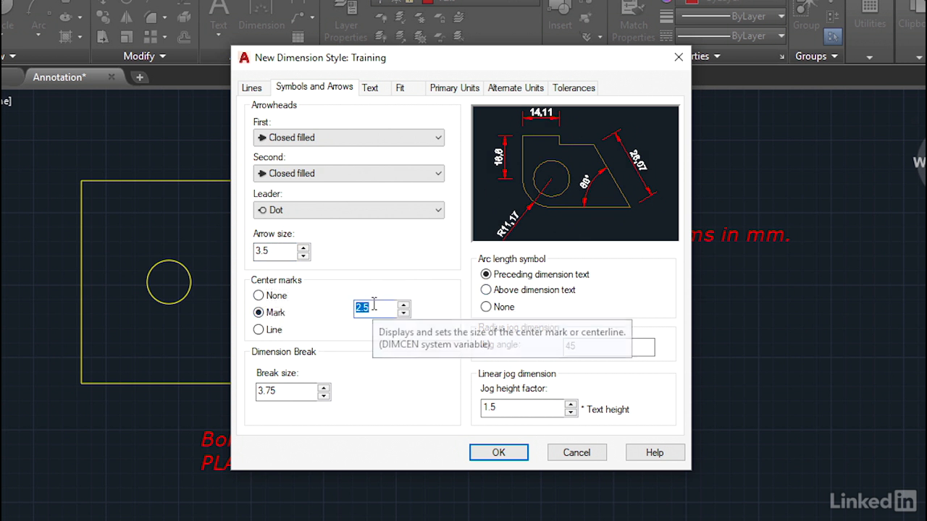
key(Tab)
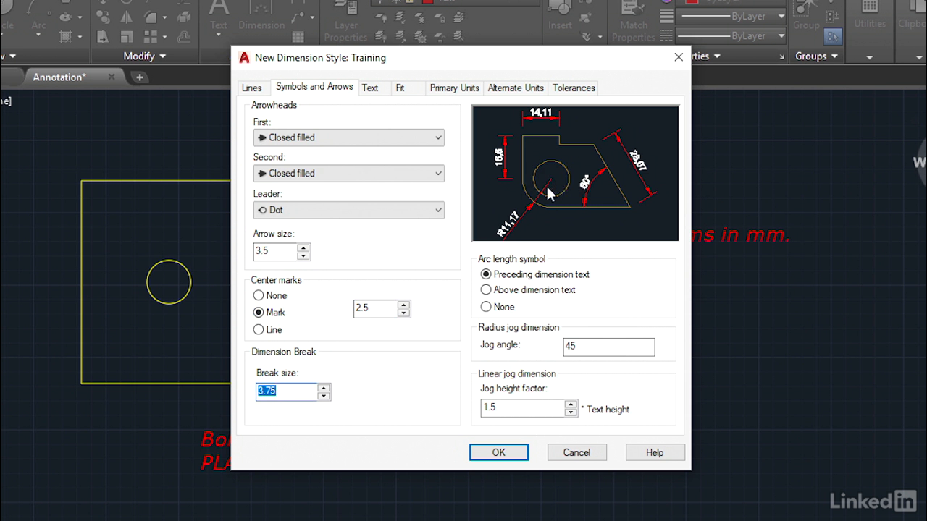
click(260, 331)
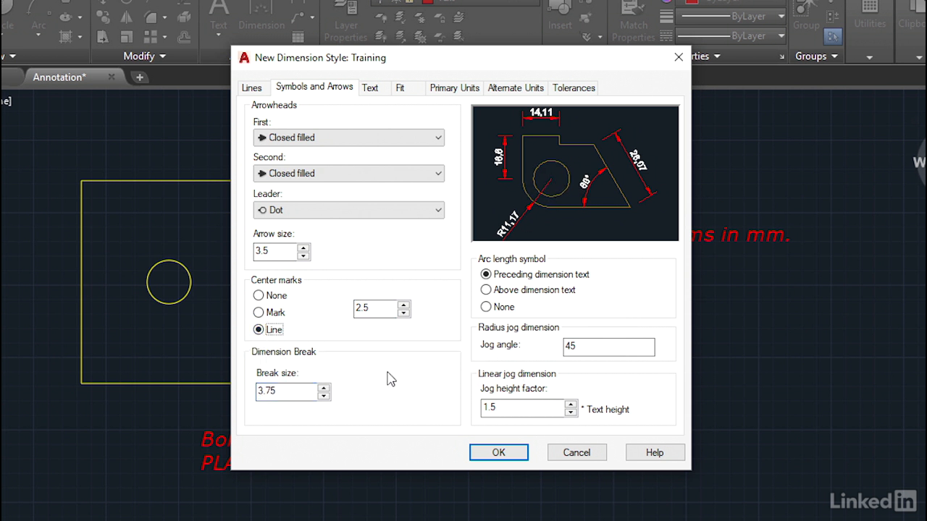
click(259, 296)
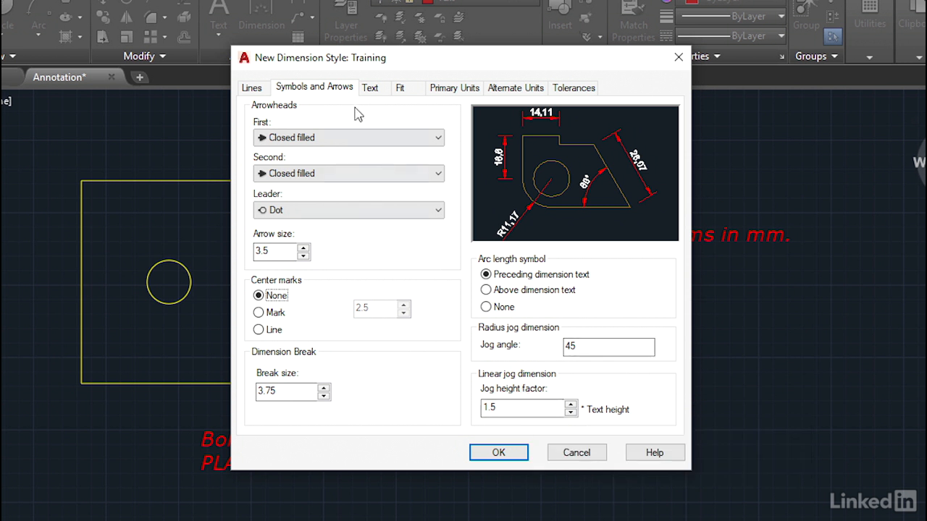
Use the Training text style for the dimension text and set its text color to ByLayer.
click(375, 100)
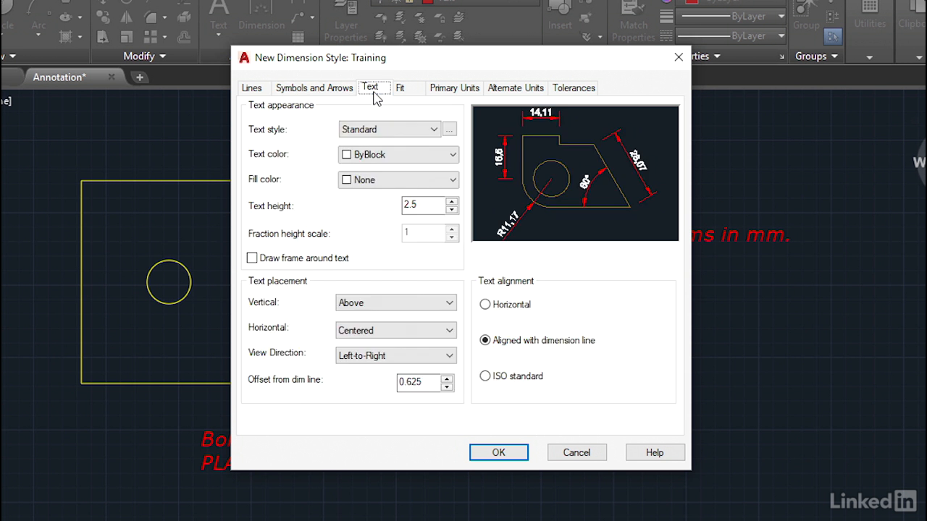
click(435, 130)
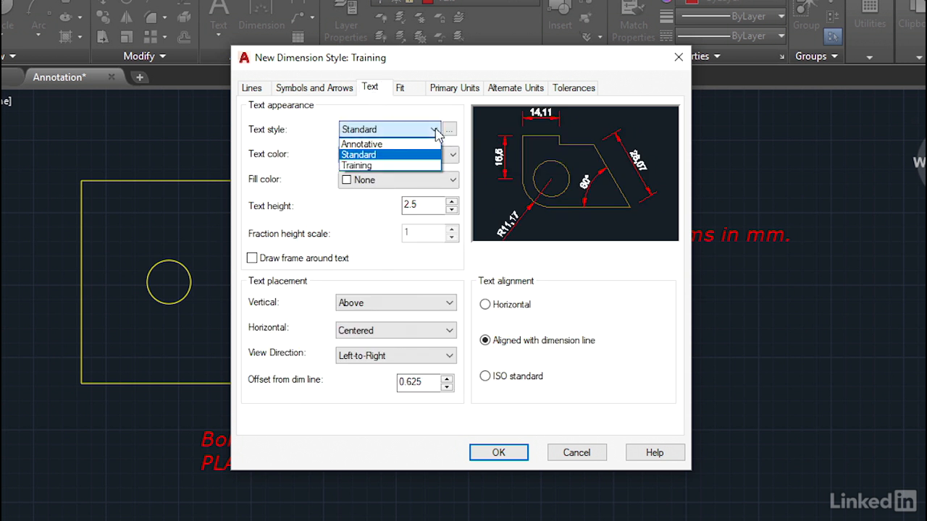
click(376, 170)
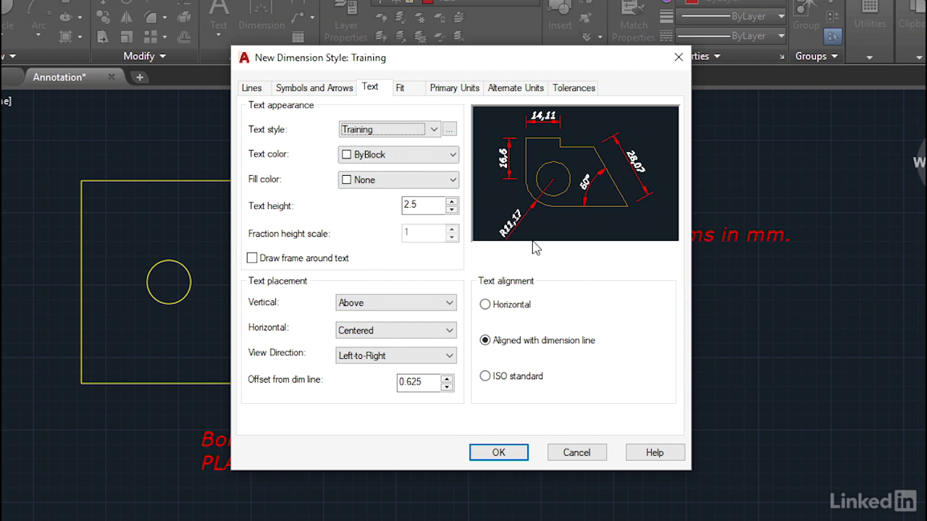
click(395, 154)
click(391, 176)
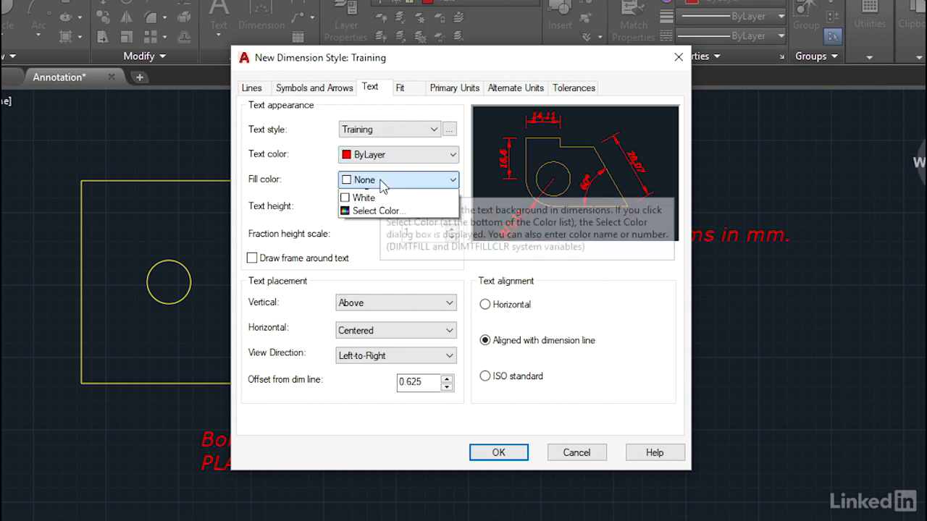
Try a Yellow fill and a frame around the dimension text, returning the fill to None and removing the frame.
click(382, 181)
click(367, 259)
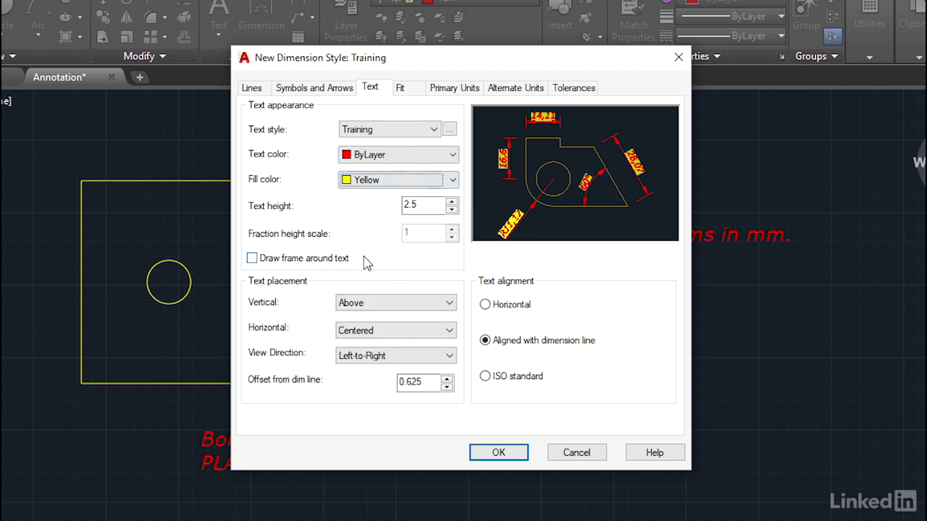
click(453, 181)
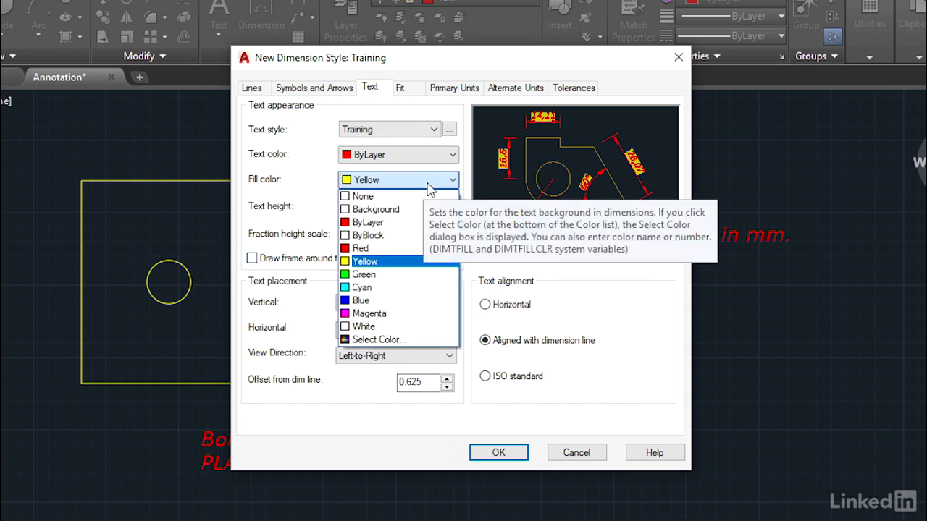
click(362, 197)
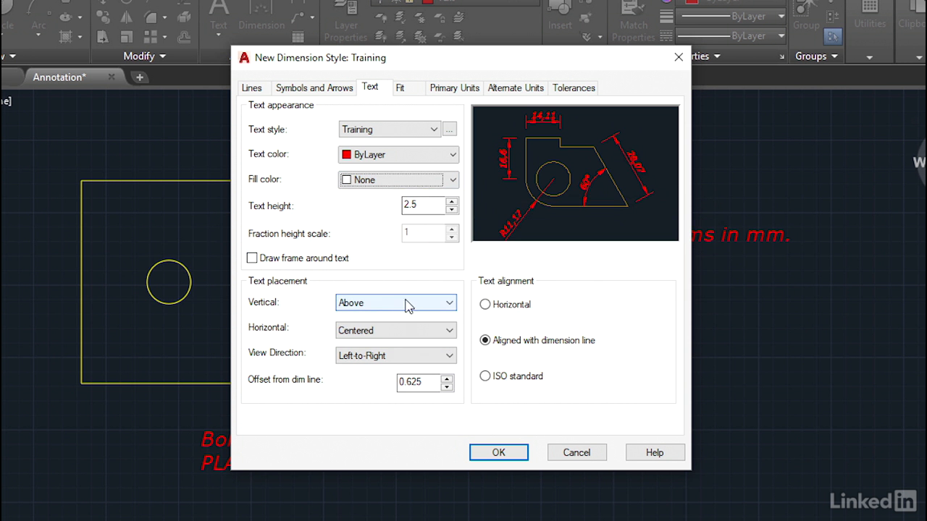
click(252, 258)
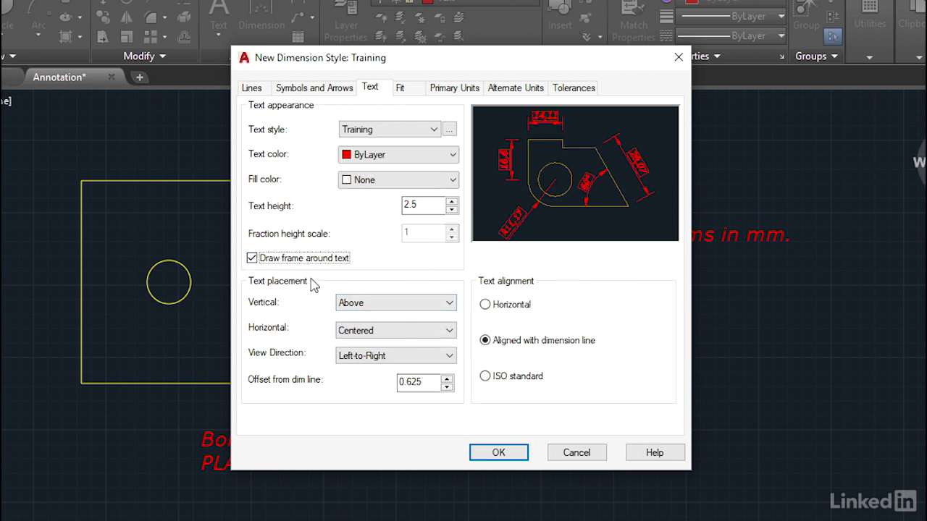
click(252, 259)
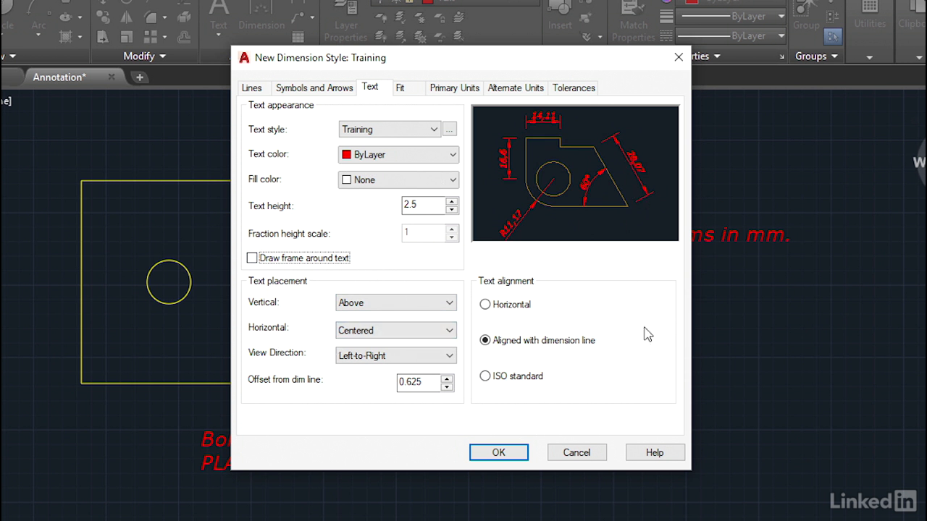
Try the Right-to-Left view direction for the dimension text and return it to Left-to-Right.
click(446, 355)
click(384, 381)
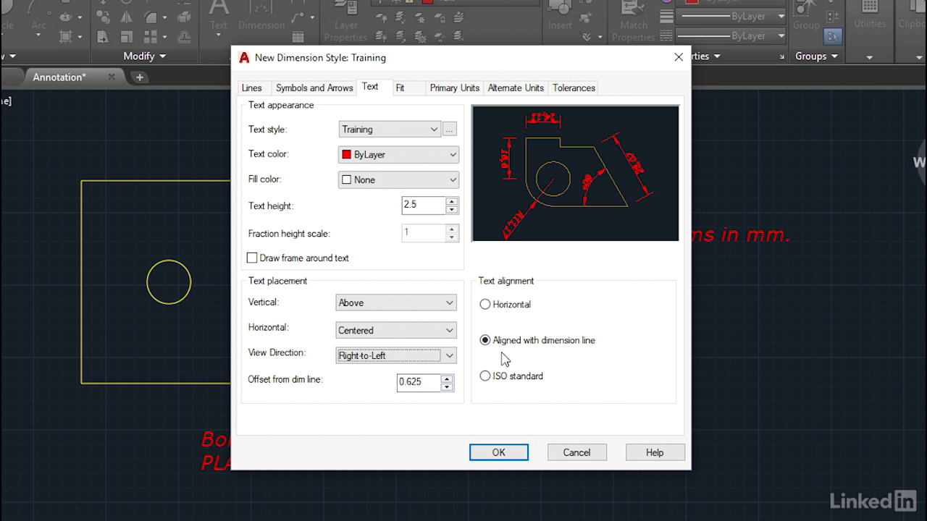
click(449, 356)
click(376, 368)
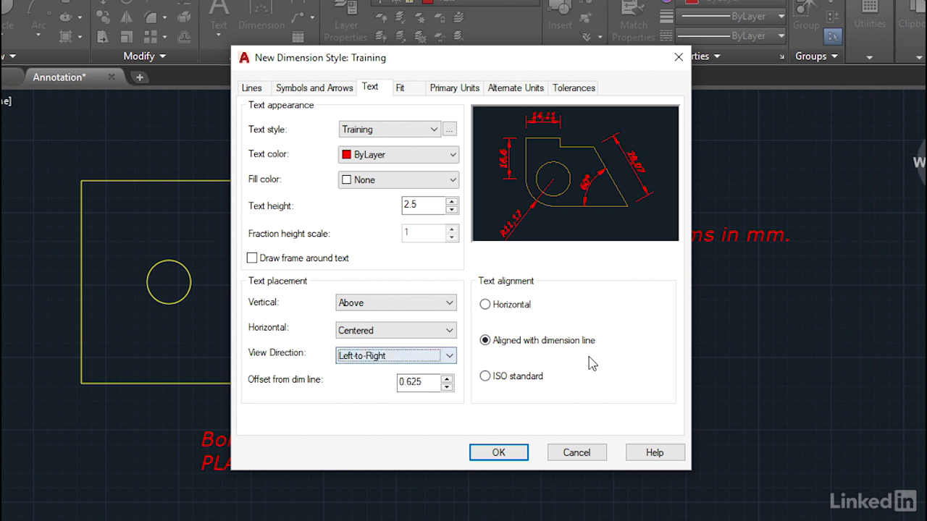
Offset the dimension text 1.5 from the dimension line and set its alignment to ISO standard.
double_click(424, 383)
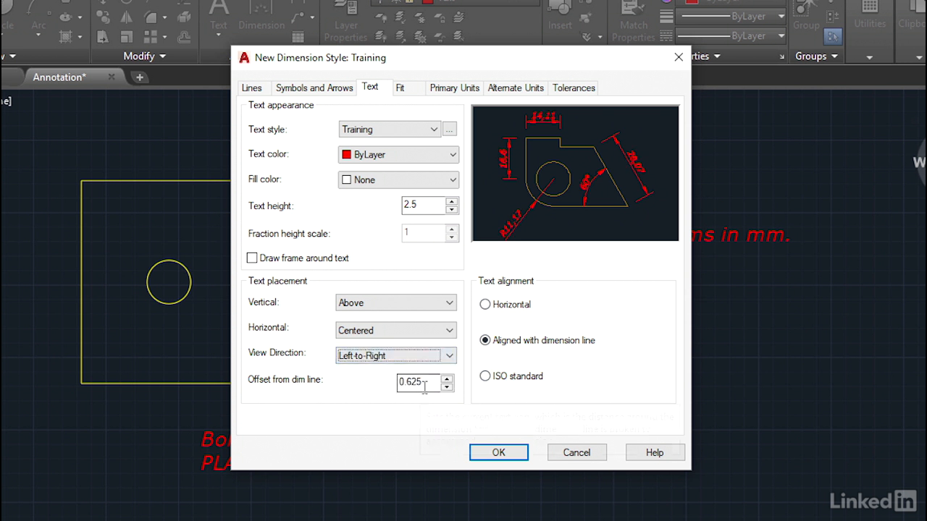
text(1.5)
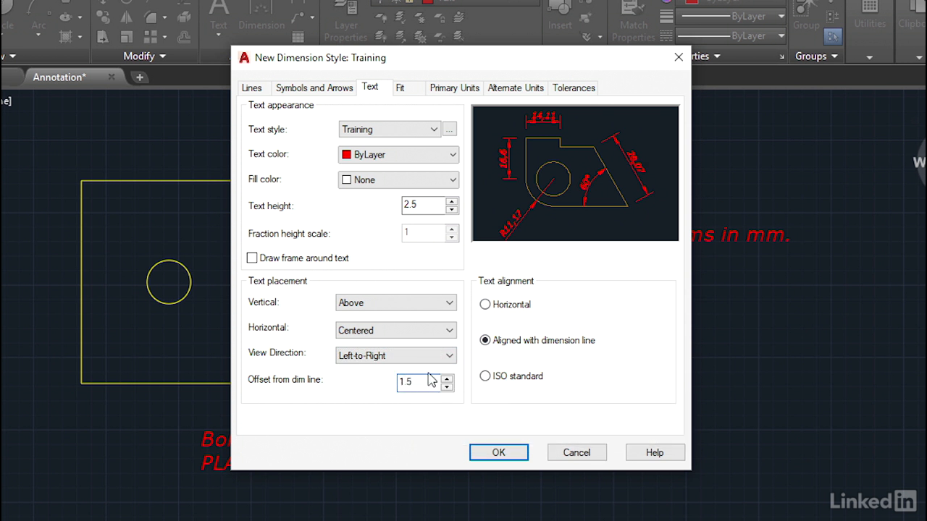
key(Tab)
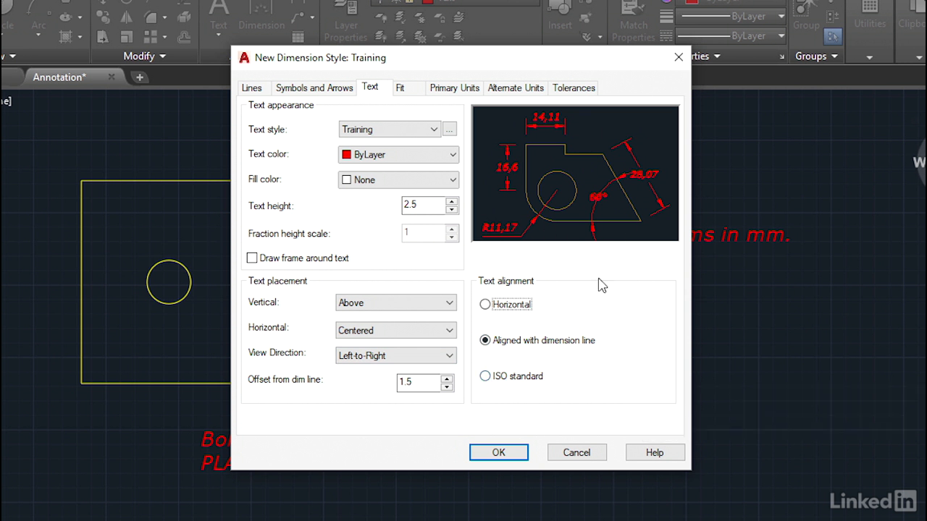
click(512, 307)
click(486, 341)
click(490, 378)
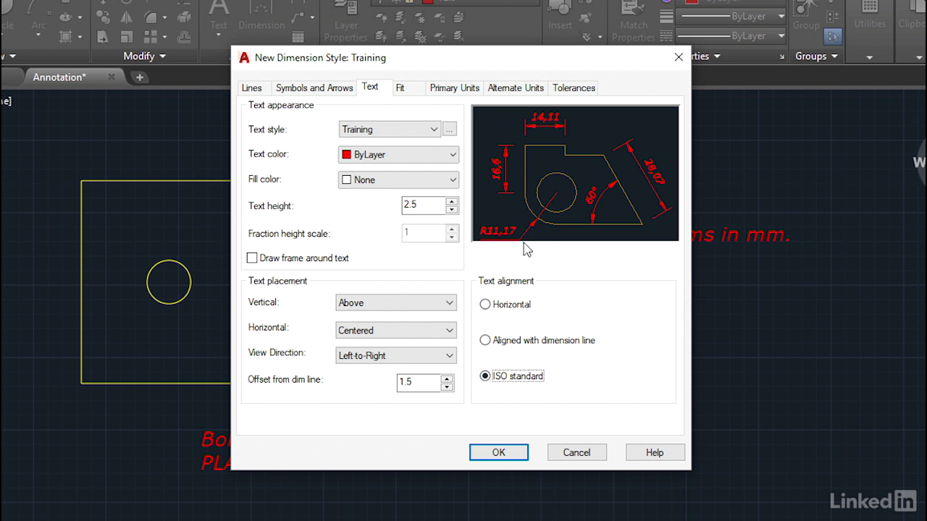
Try the Place text manually option in the style's fit settings and turn it back off.
click(410, 93)
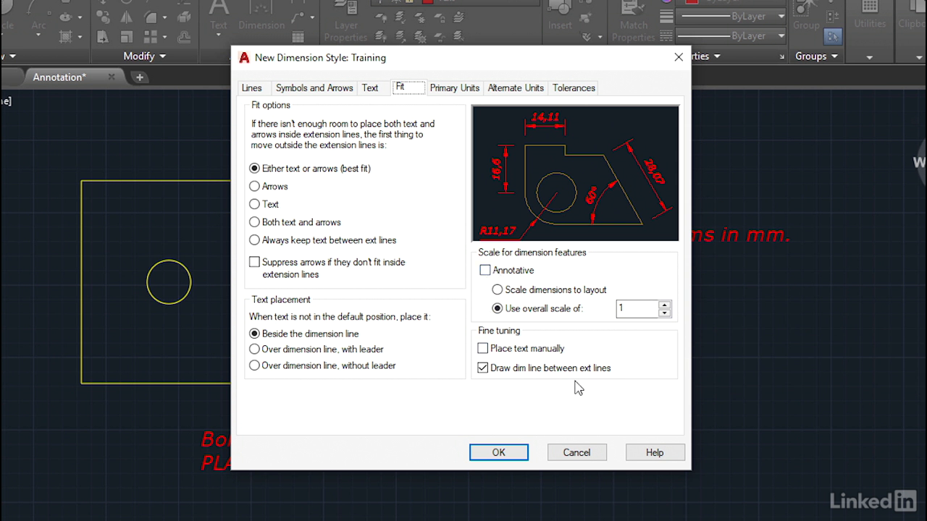
click(486, 348)
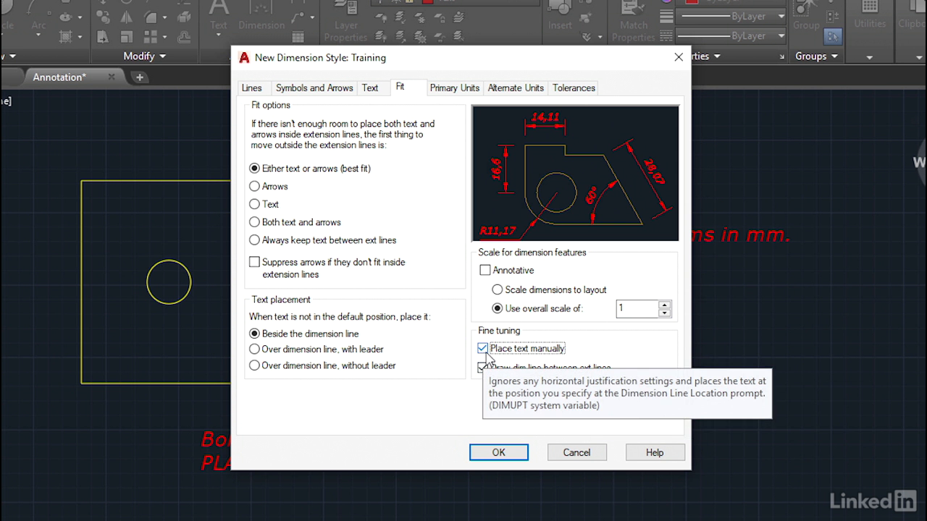
click(483, 349)
Set the linear dimensions to 0.0 precision with a Period decimal separator and trailing zeros suppressed.
click(454, 88)
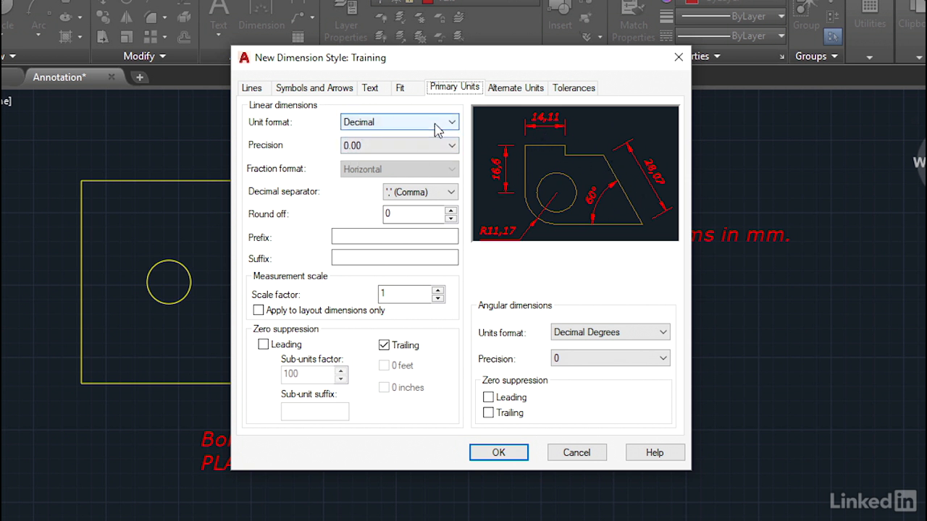
click(375, 149)
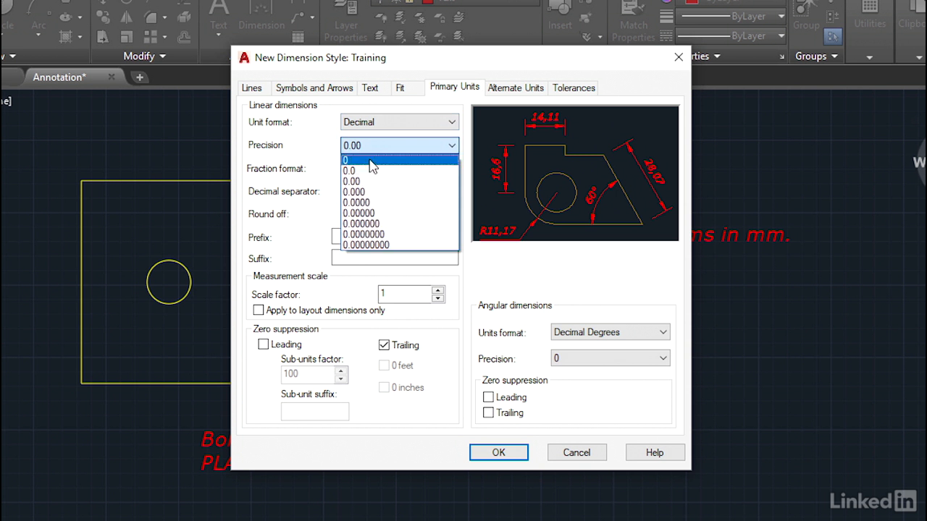
click(377, 159)
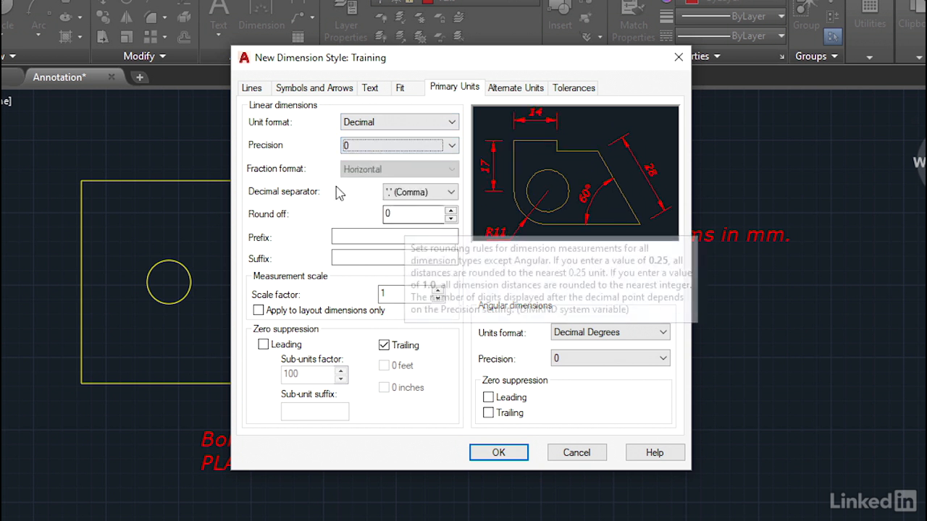
click(451, 197)
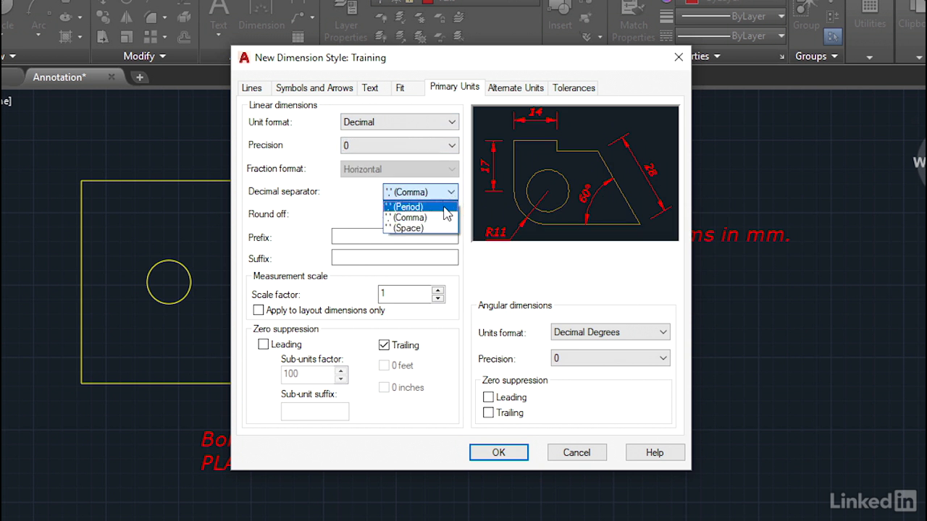
click(447, 208)
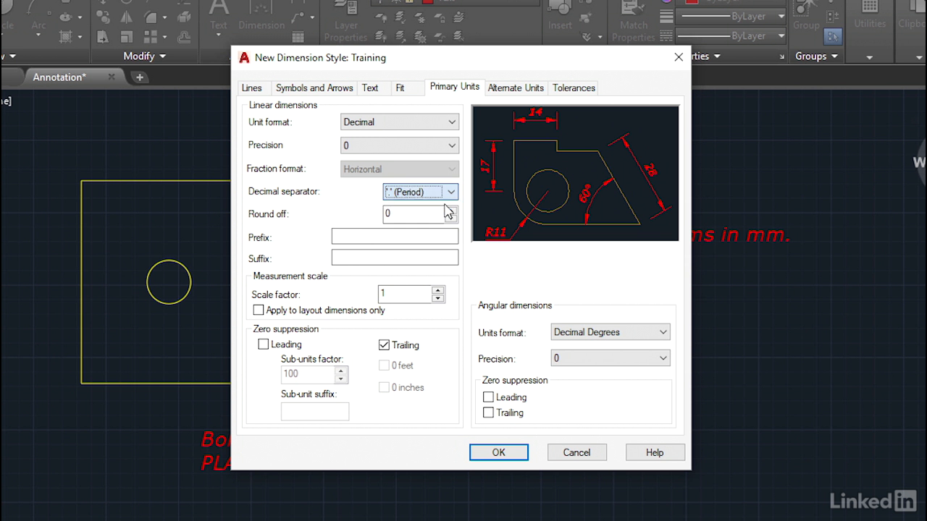
click(453, 146)
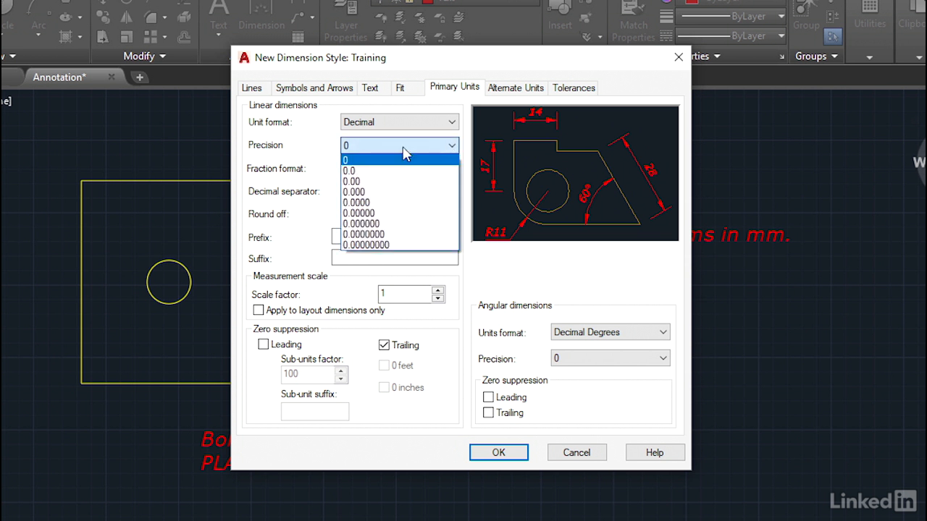
click(400, 169)
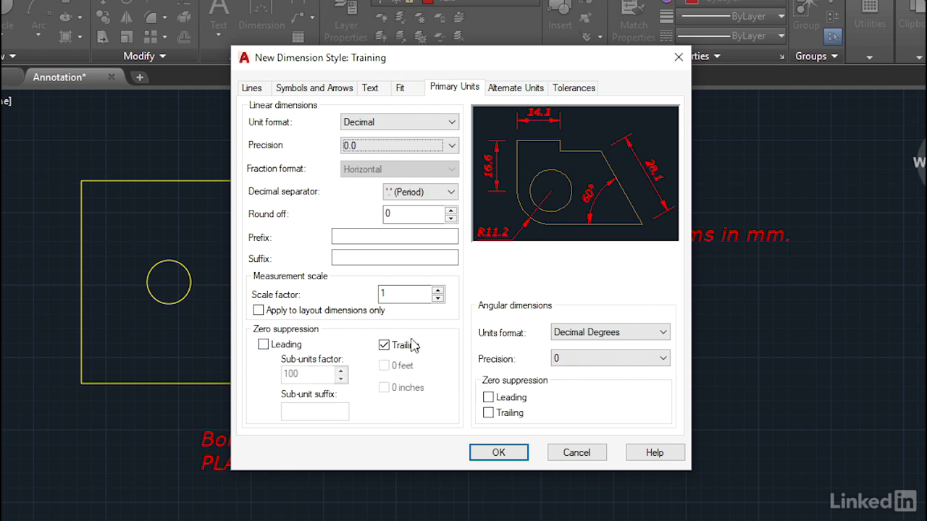
click(384, 346)
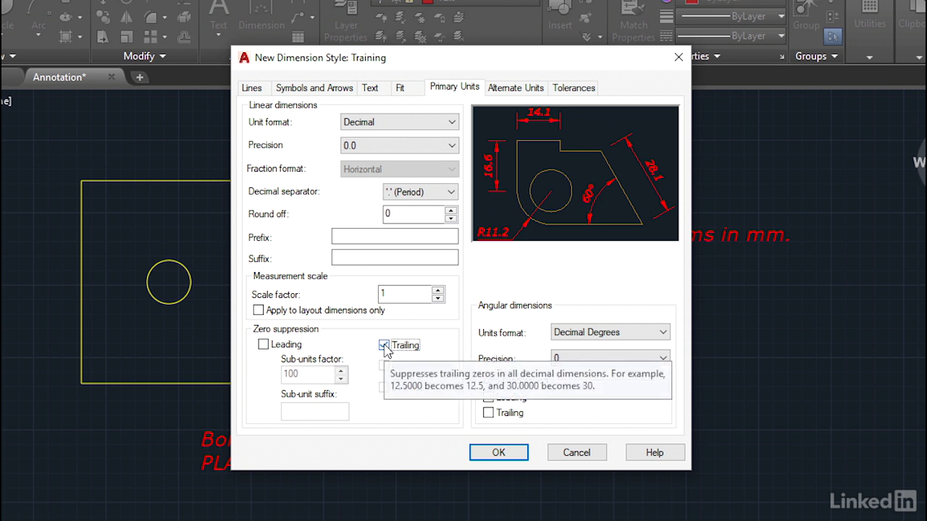
click(385, 346)
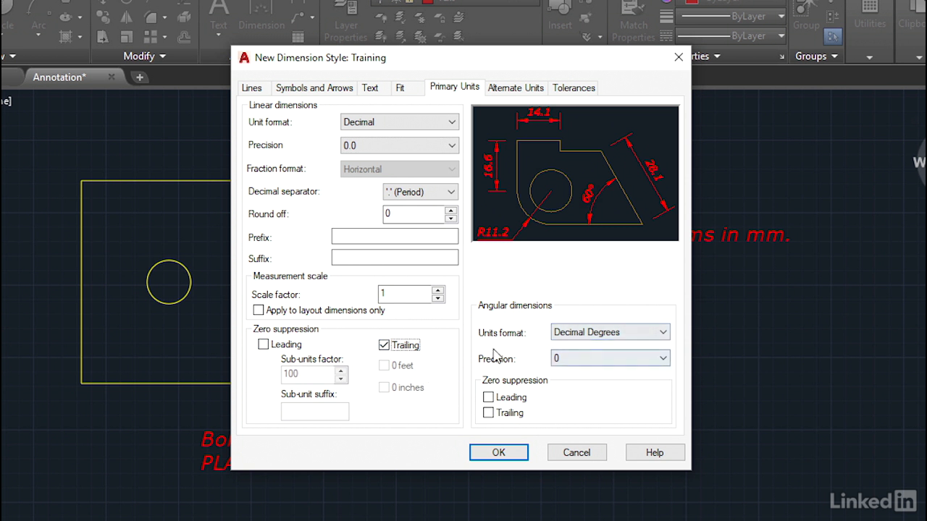
Set the angular dimension precision to 0.00 and try its trailing zero suppression, leaving that option off.
click(663, 357)
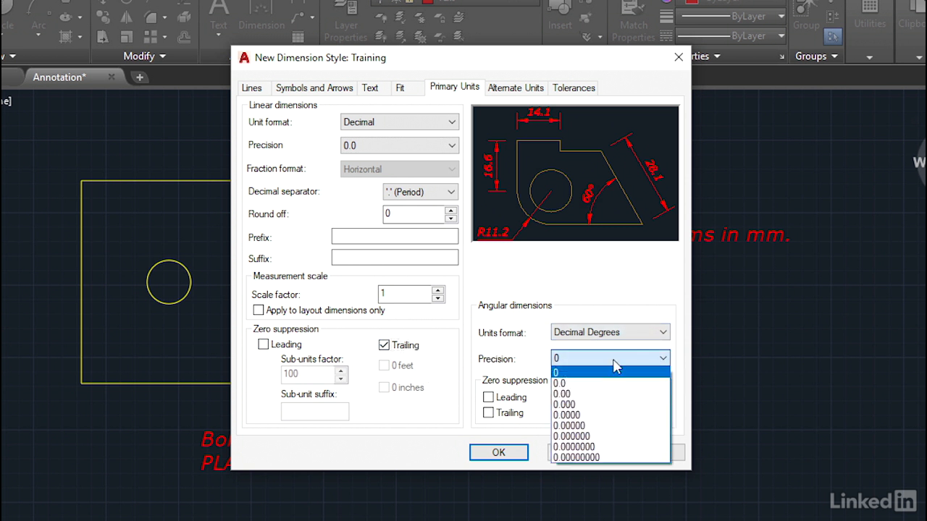
click(582, 394)
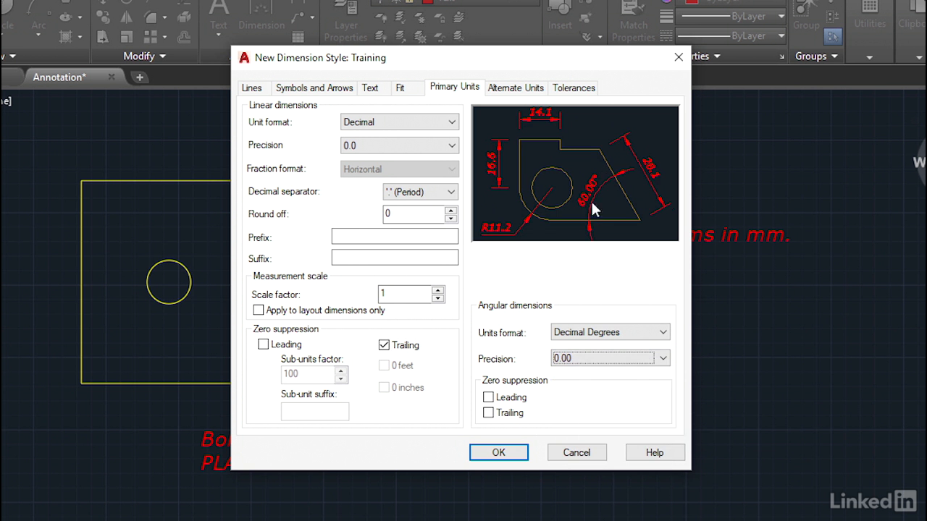
click(489, 415)
click(490, 415)
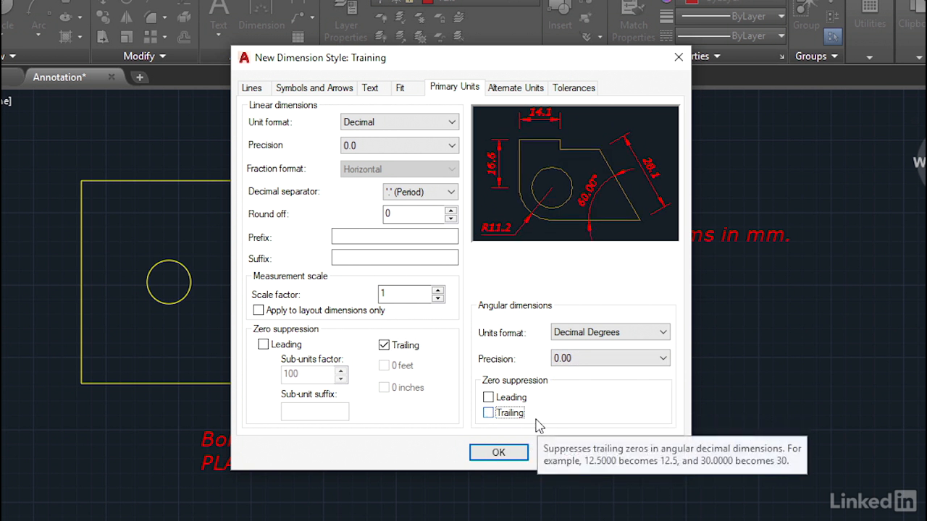
Try displaying alternate units in Architectural format and turn the alternate units back off.
click(515, 88)
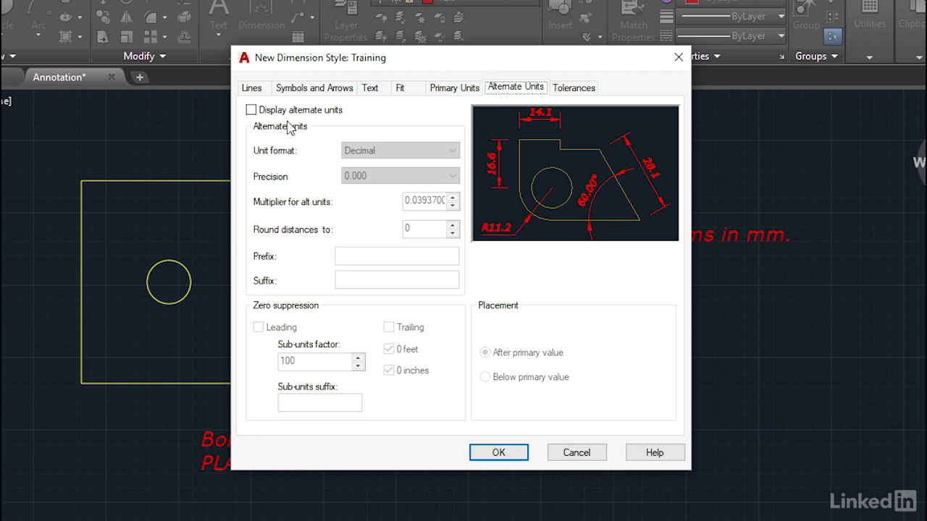
click(250, 109)
click(400, 151)
click(389, 226)
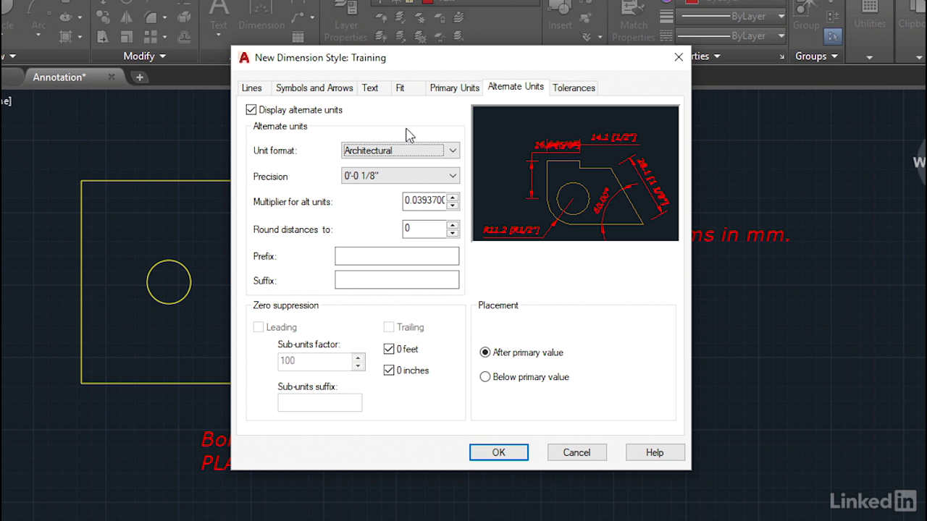
click(251, 110)
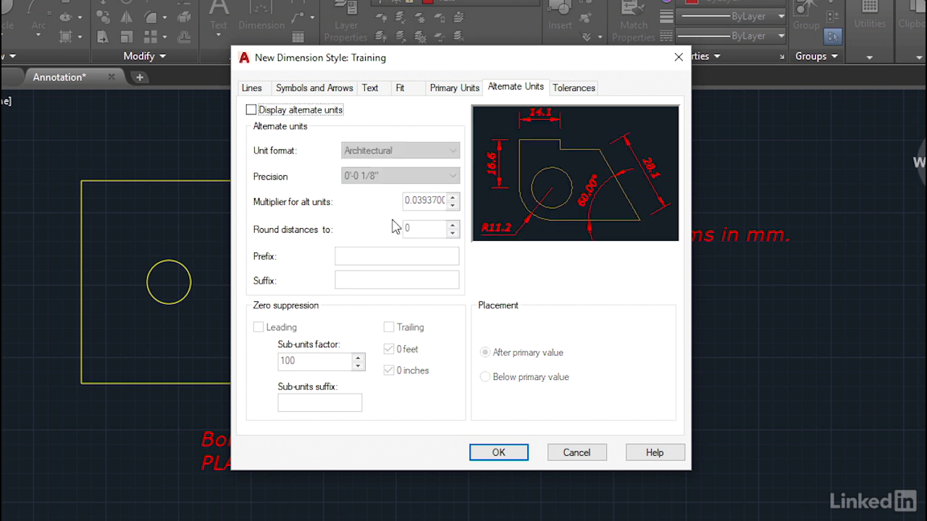
Set the tolerance method of the dimension style to Deviation.
click(576, 90)
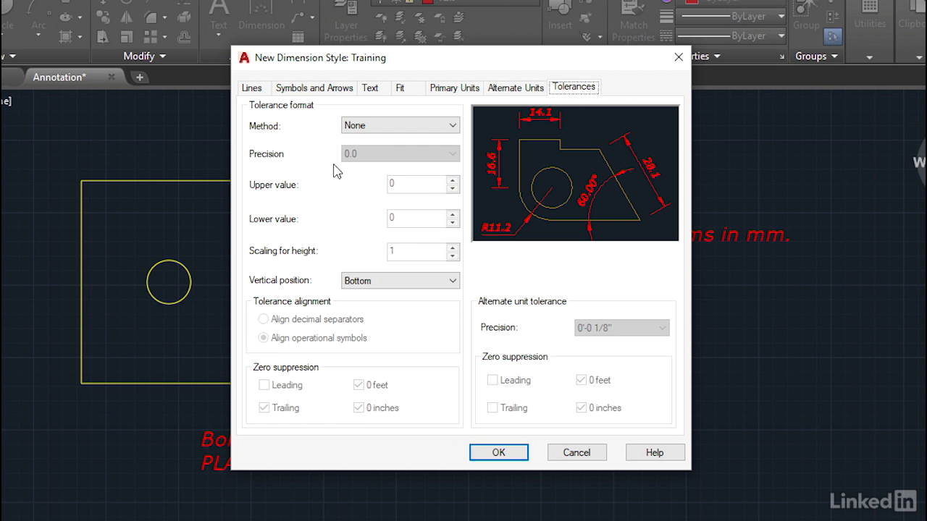
click(451, 125)
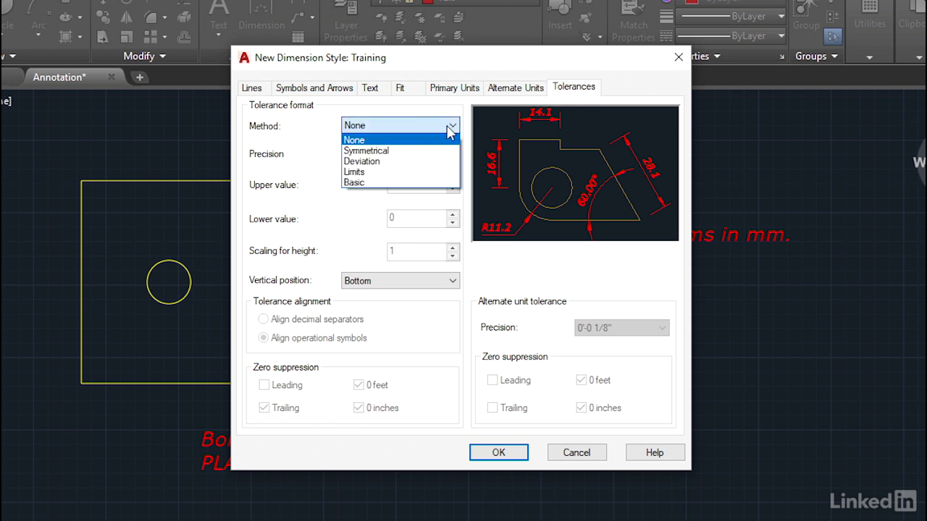
click(376, 161)
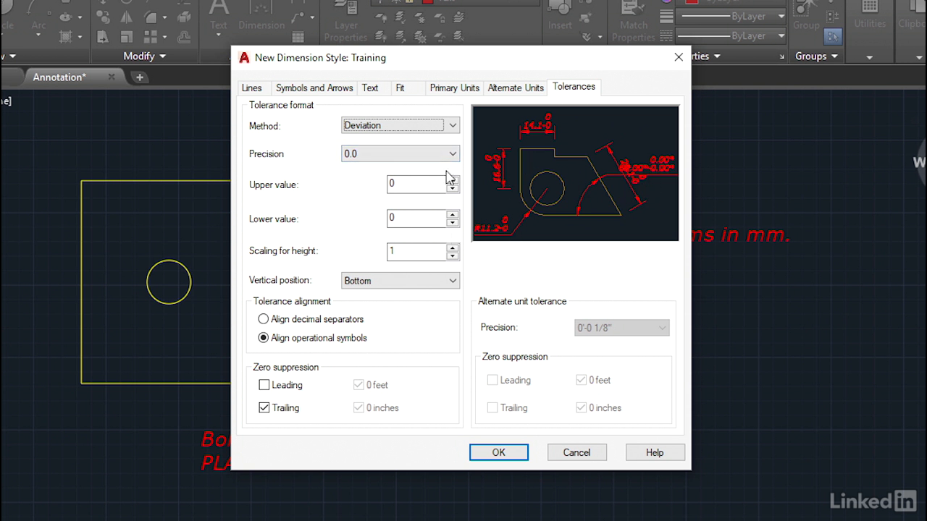
Set the tolerance method of the Training dimension style to None and accept the new style's settings.
click(450, 126)
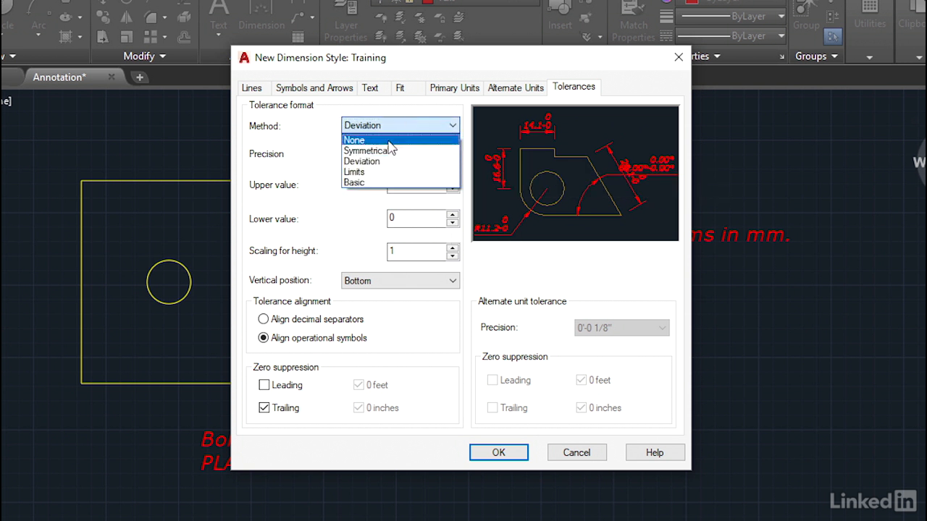
click(434, 136)
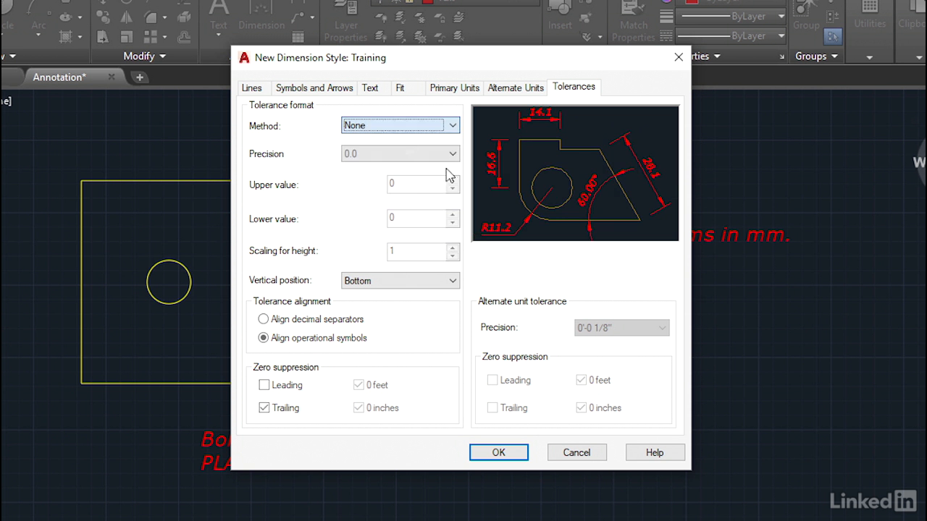
click(512, 452)
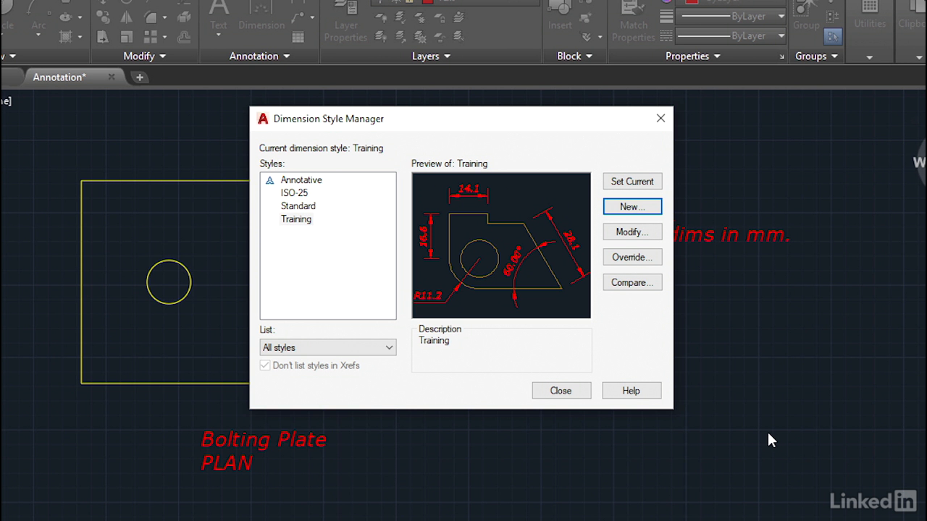
Make Training the current dimension style and close the Dimension Style Manager.
click(300, 222)
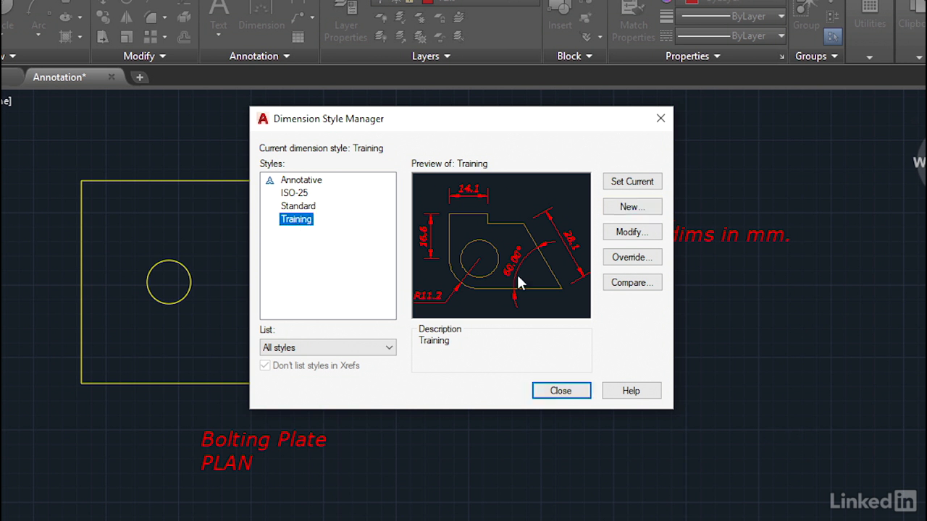
click(634, 185)
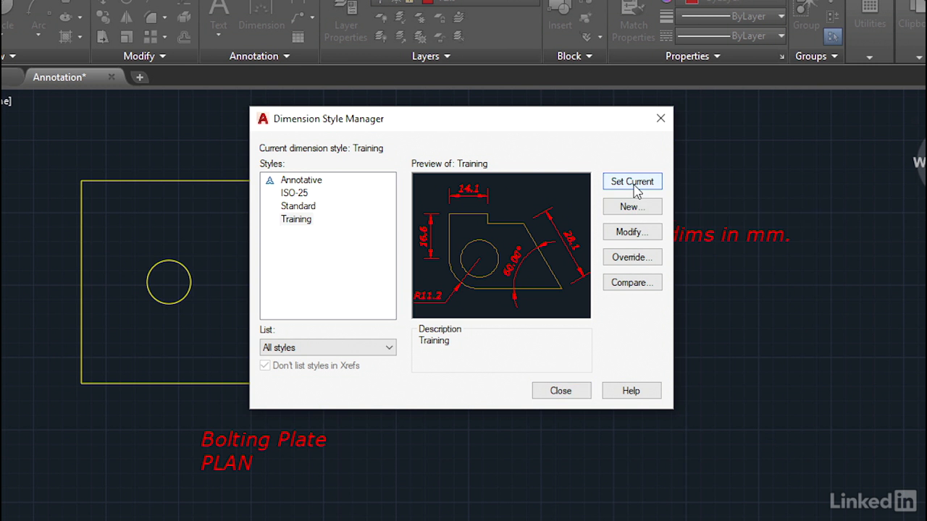
click(581, 393)
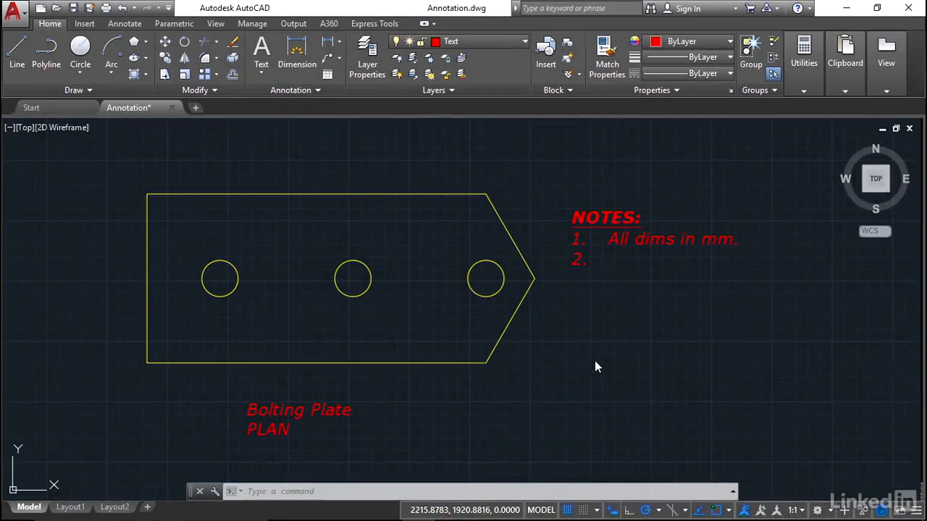